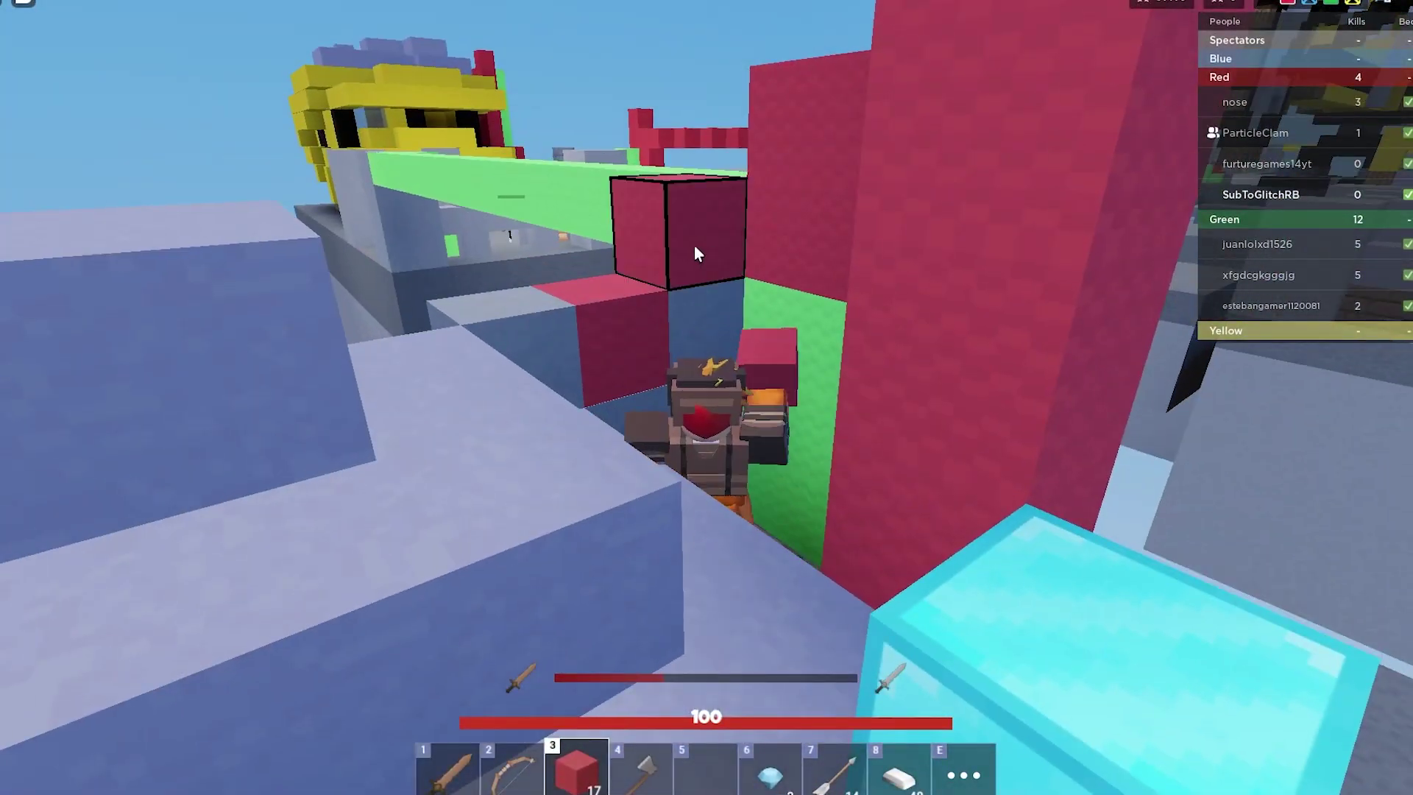
click(694, 247)
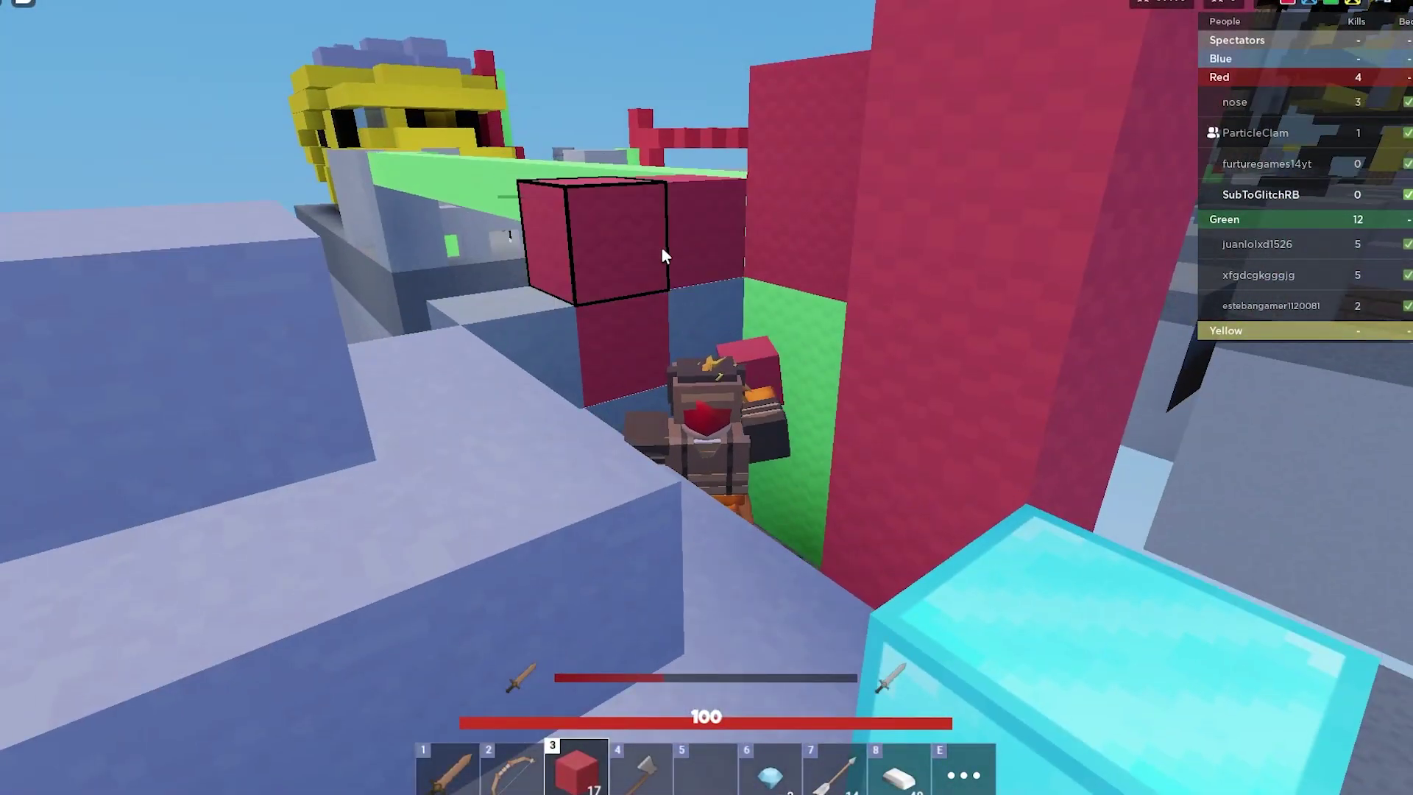
click(661, 247)
key(2)
click(747, 301)
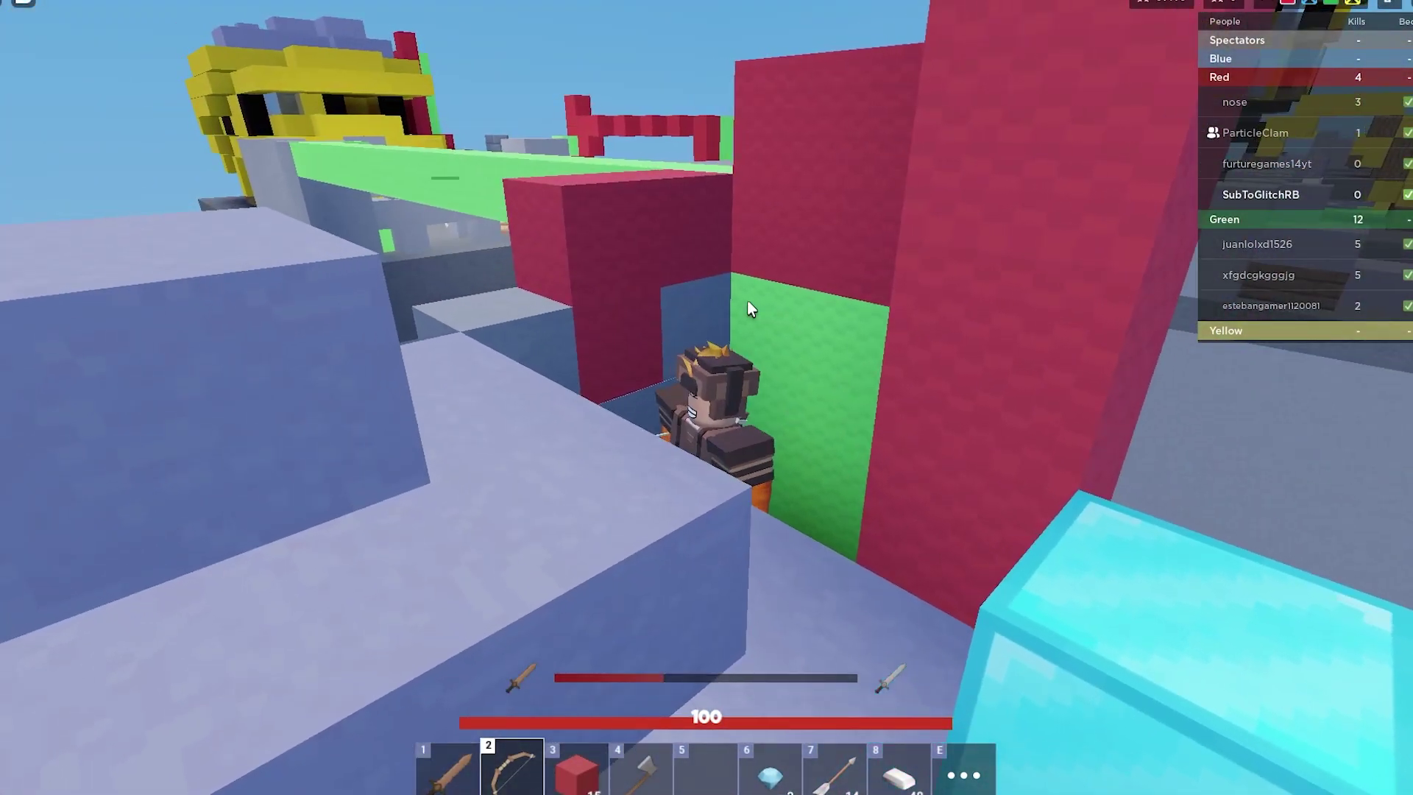
click(748, 301)
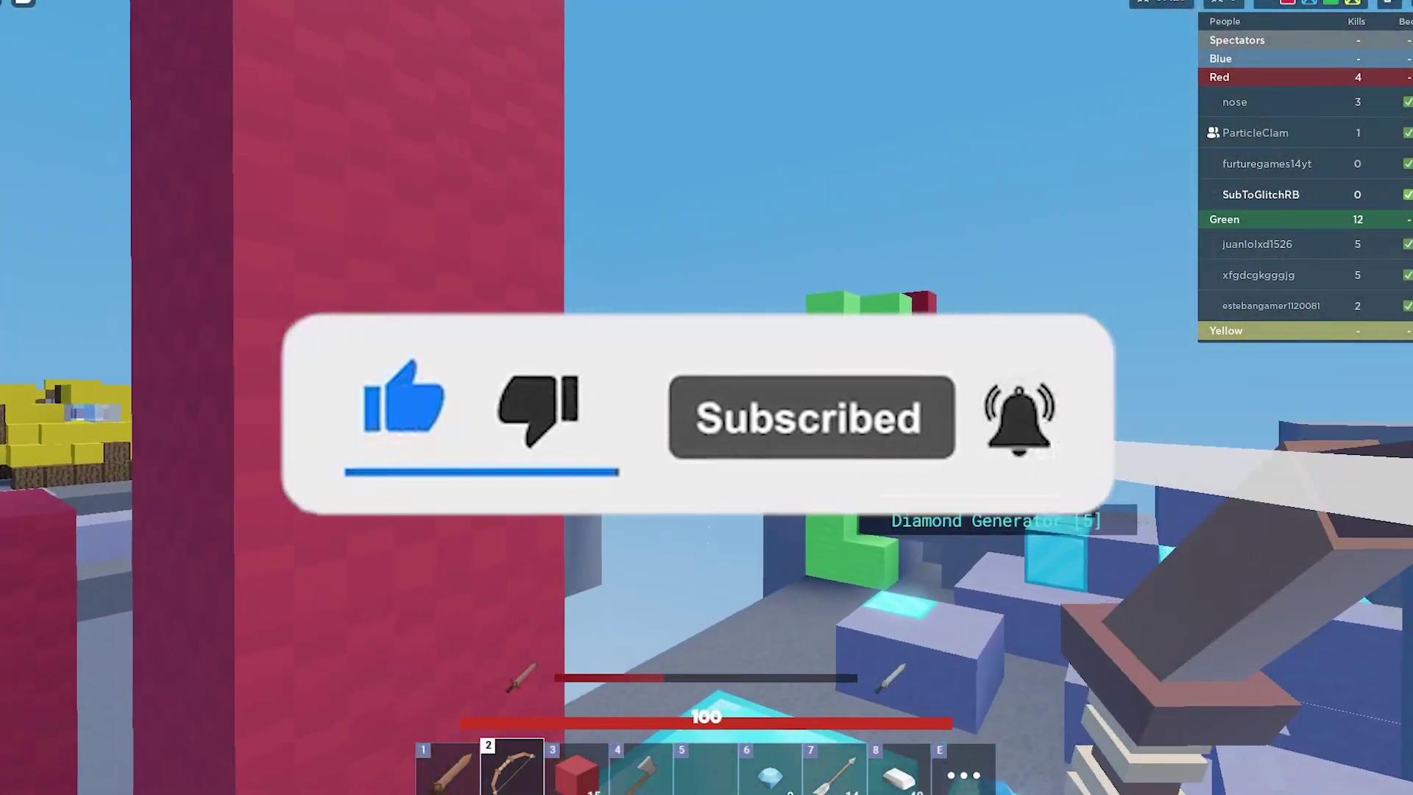
click(705, 398)
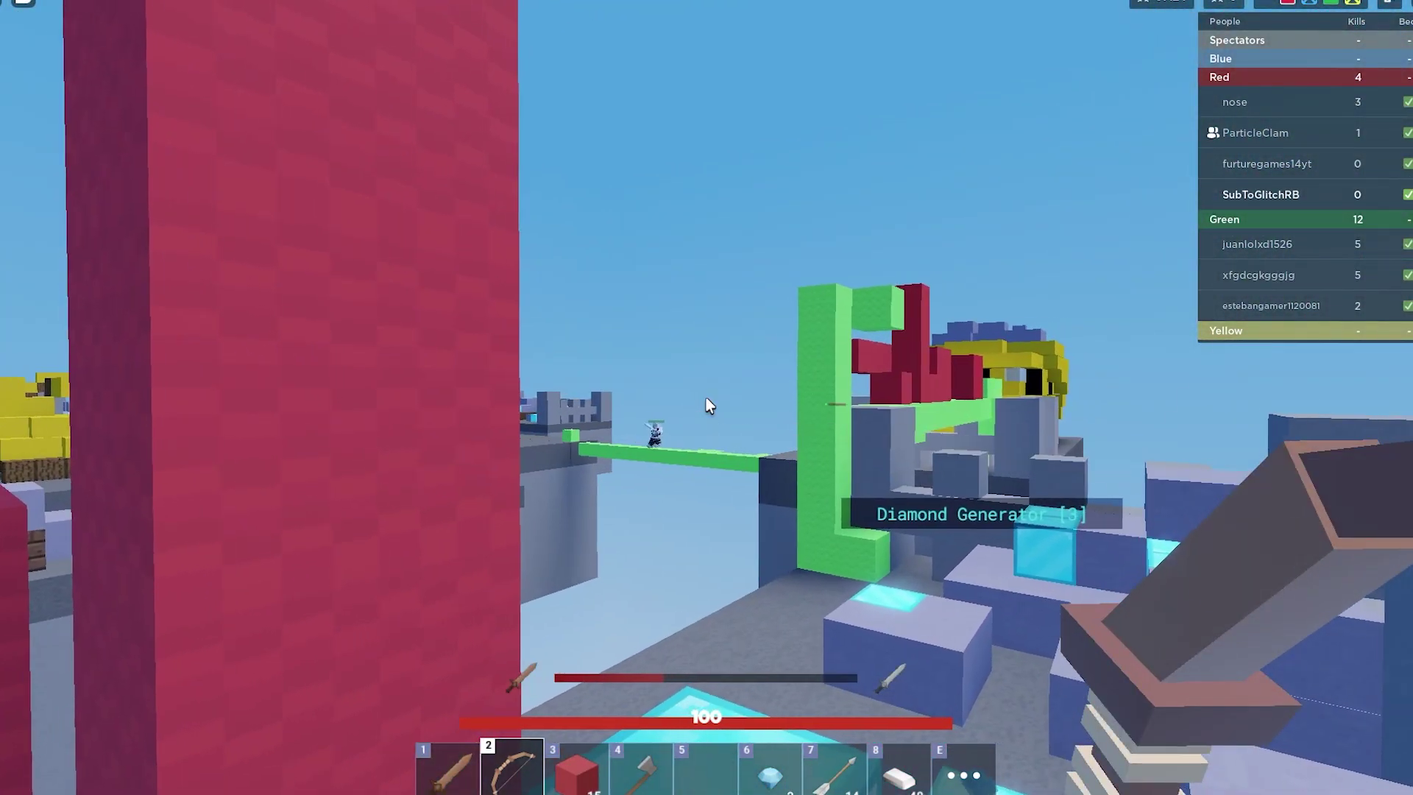
click(706, 398)
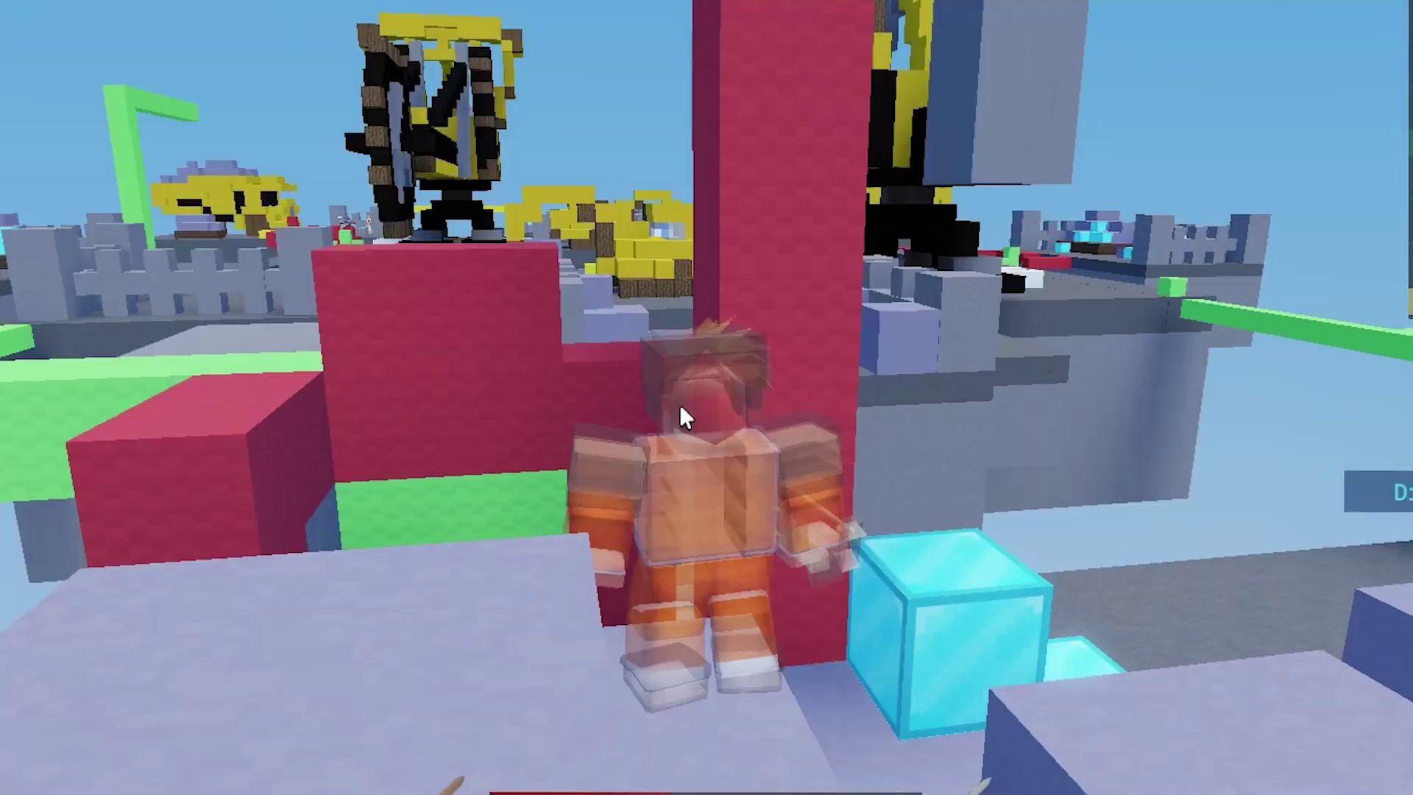
key(s)
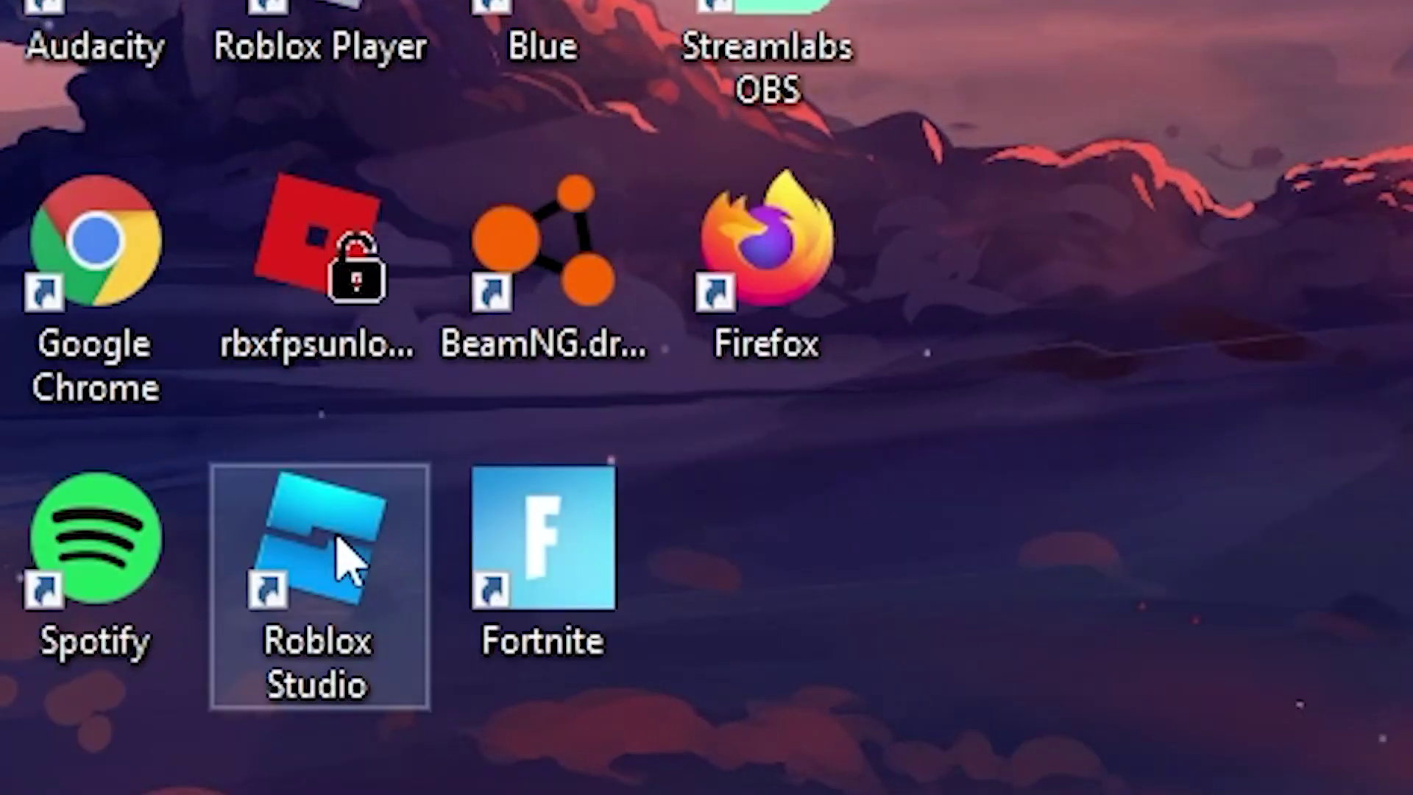
Launch Roblox Studio and open the local file bedwars stuff.rbxl from the recent games
double_click(340, 562)
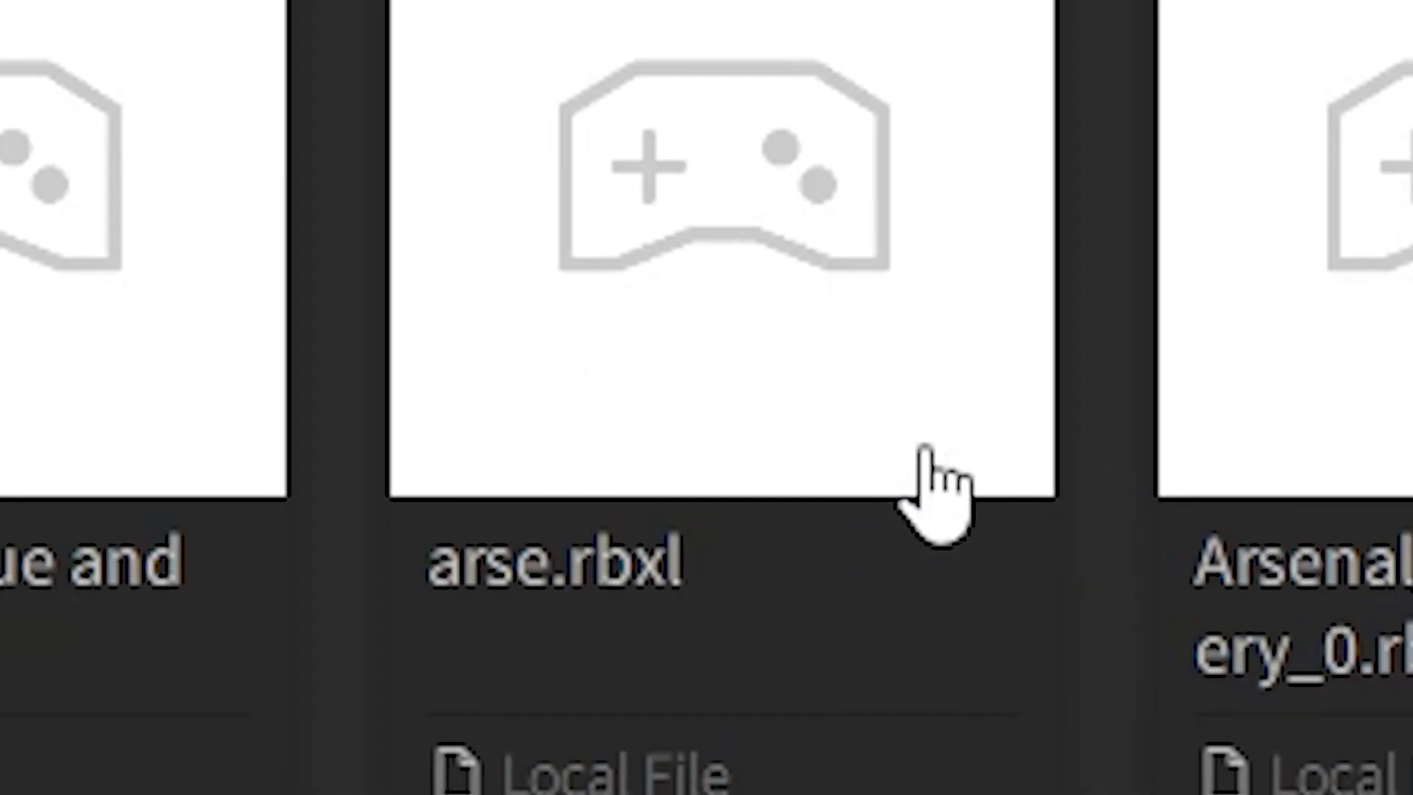
click(1144, 177)
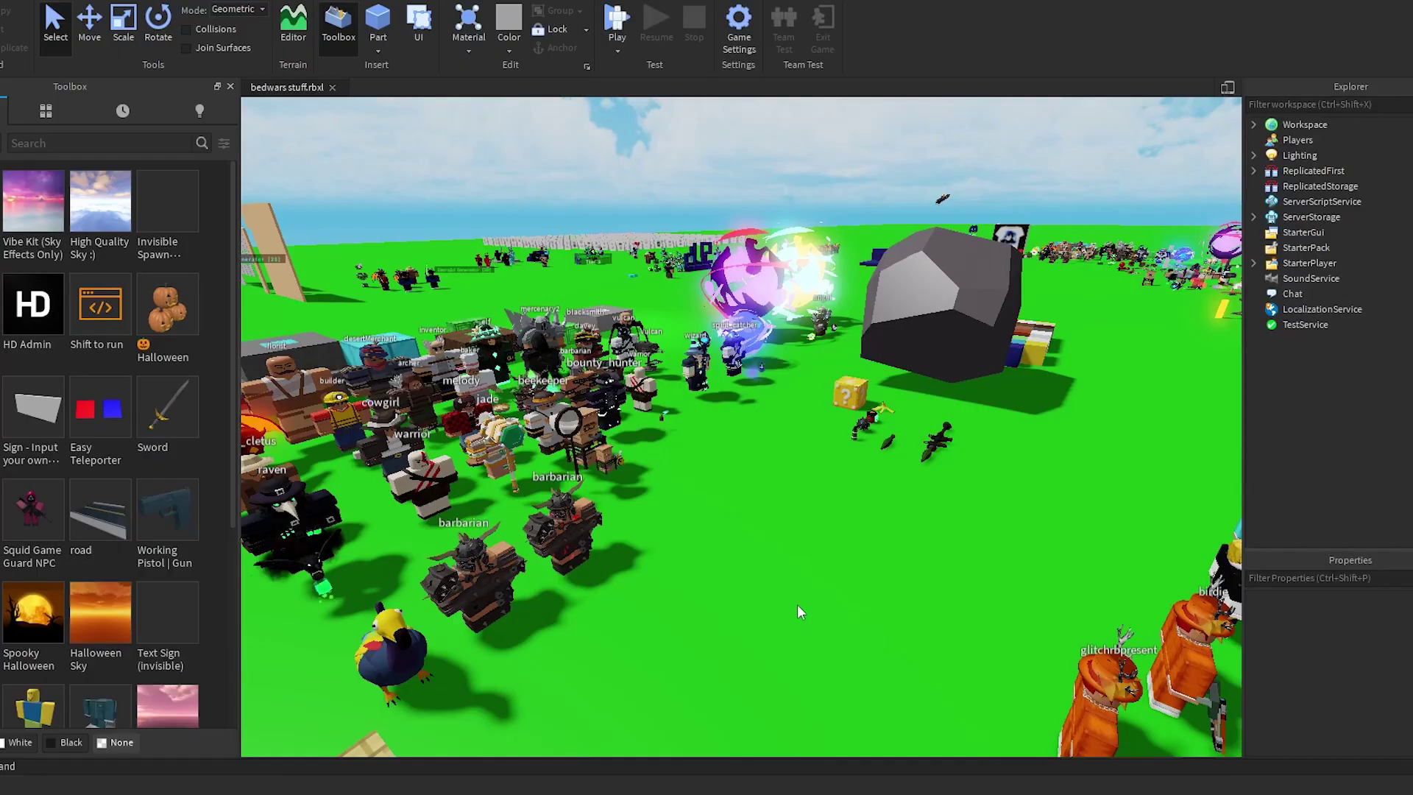
Examine the dodo bird model and the kit and item models around it from several angles
right_click(753, 601)
key(d)
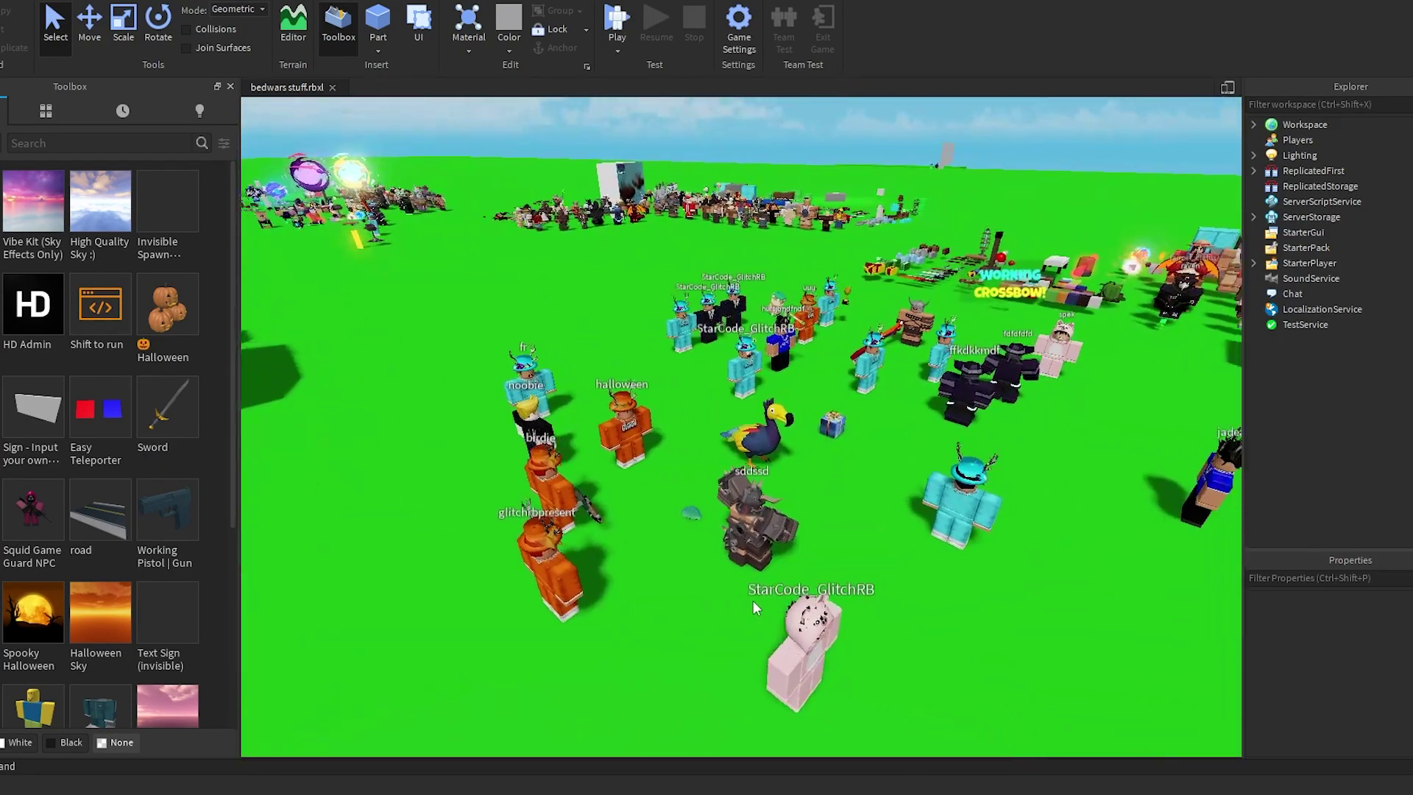
right_click(753, 601)
key(w)
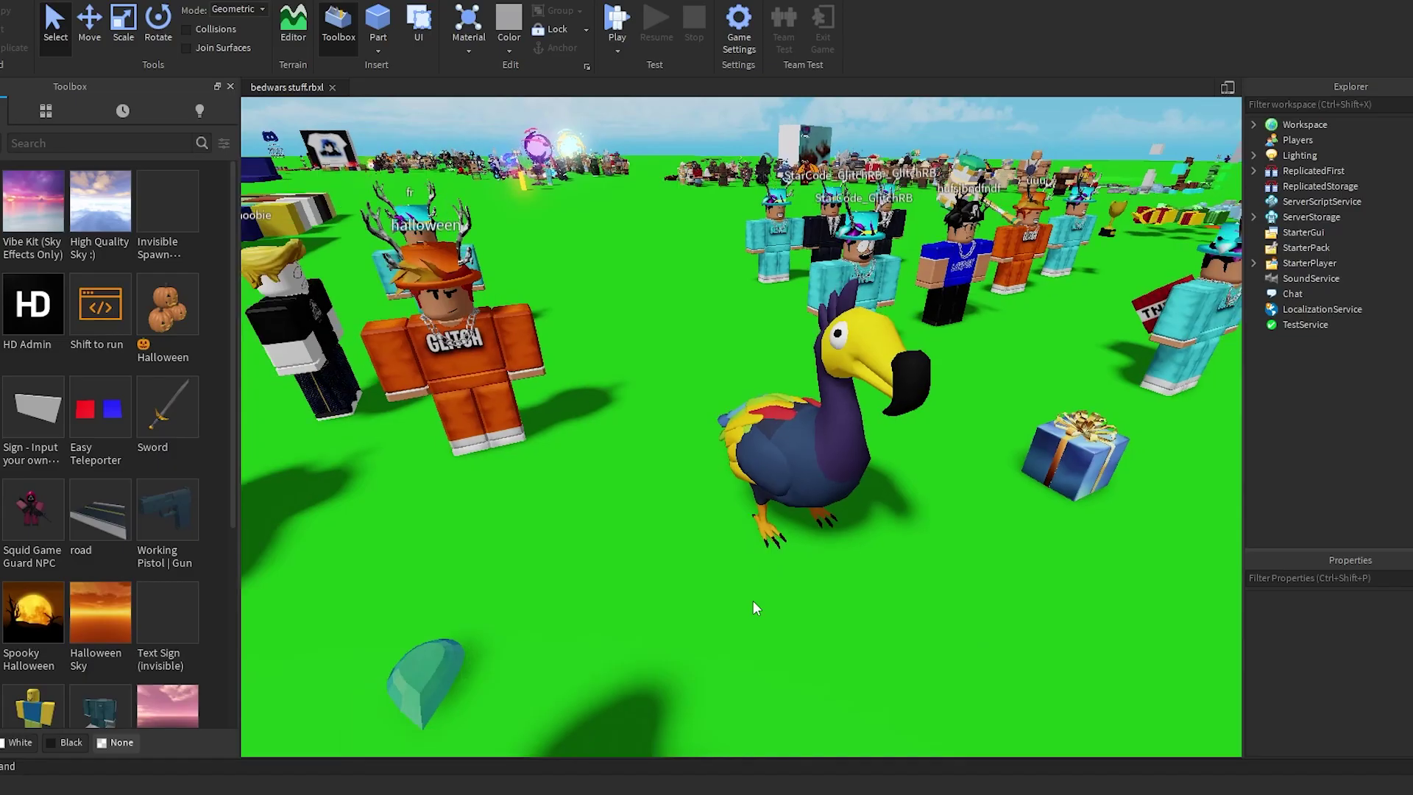
right_click(753, 600)
key(d)
key(a)
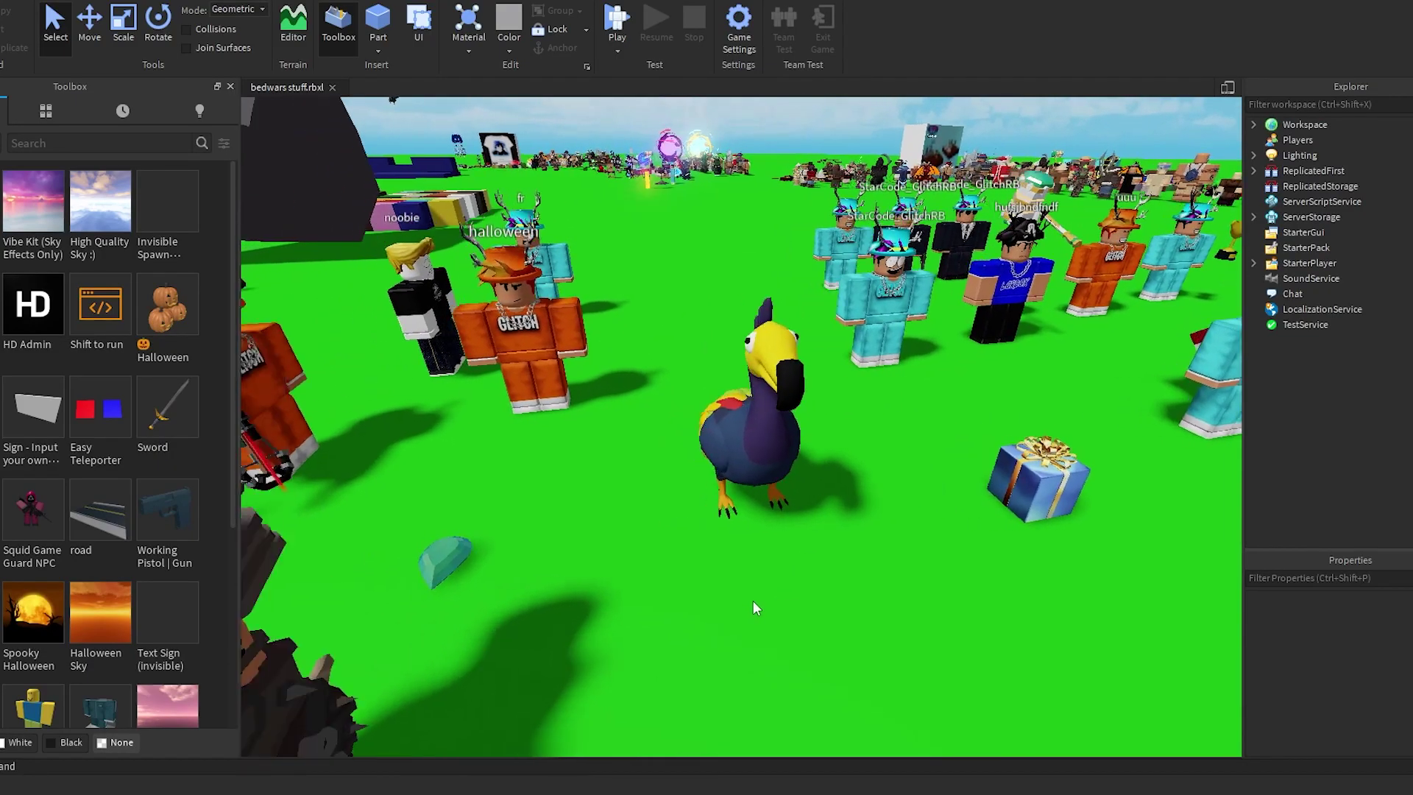
key(d)
key(a)
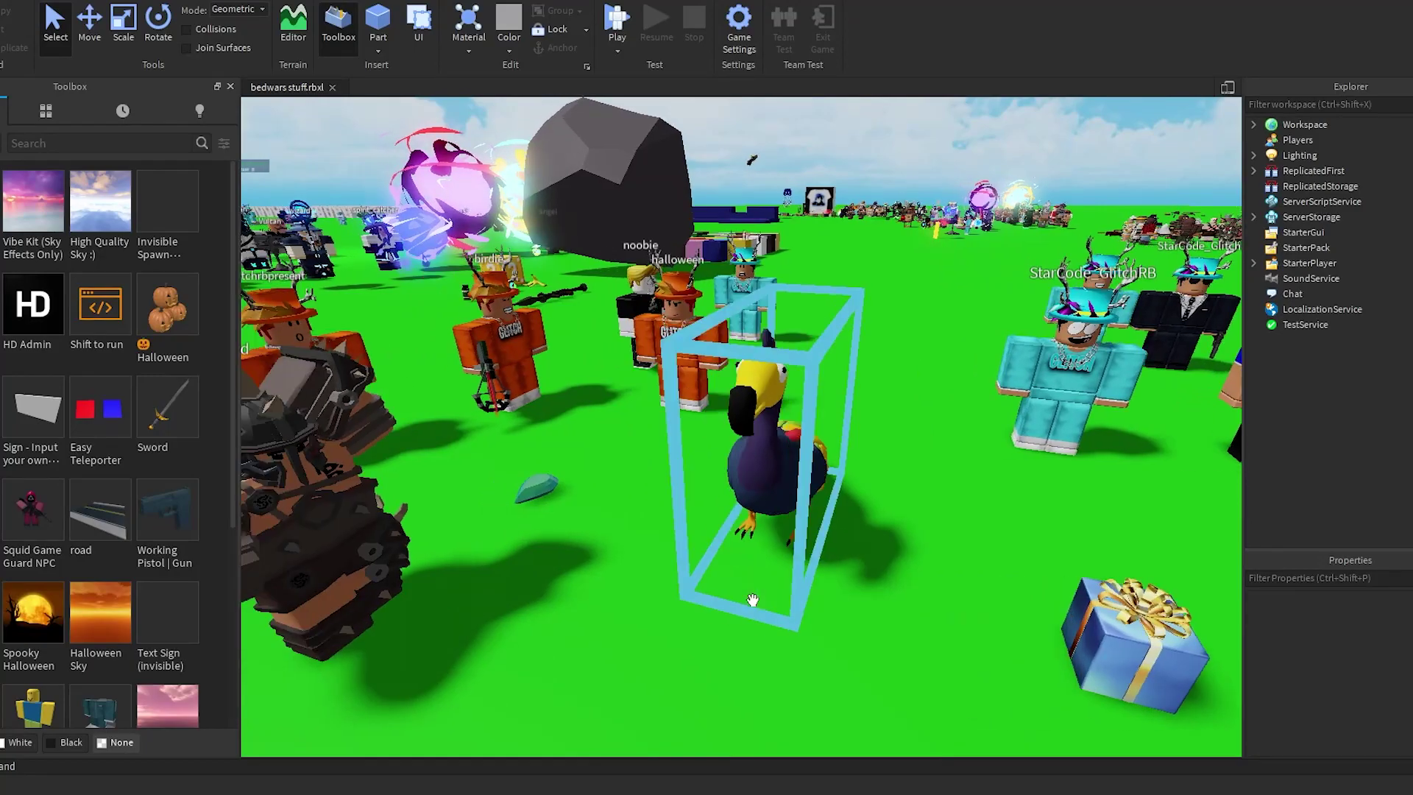
key(a)
key(s)
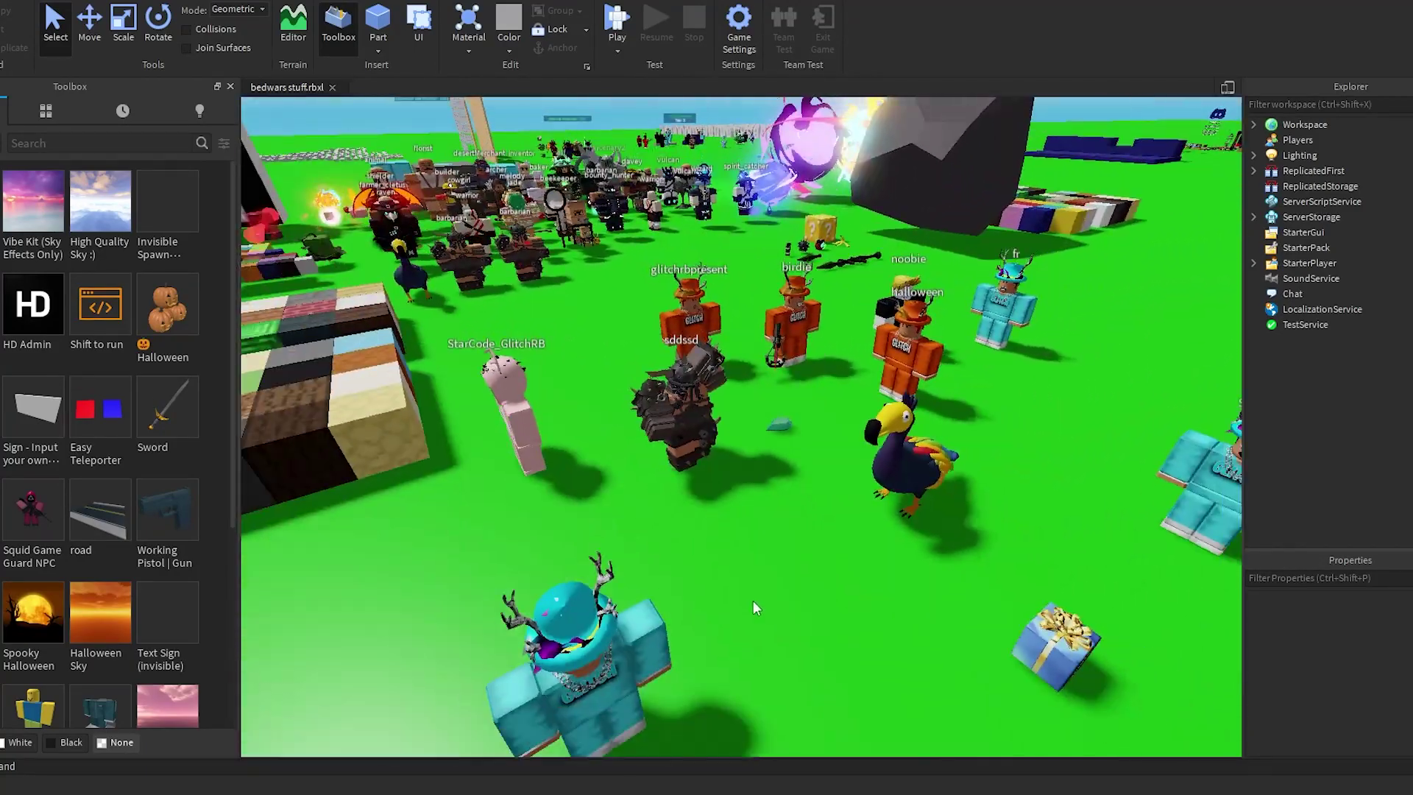
key(a)
key(d)
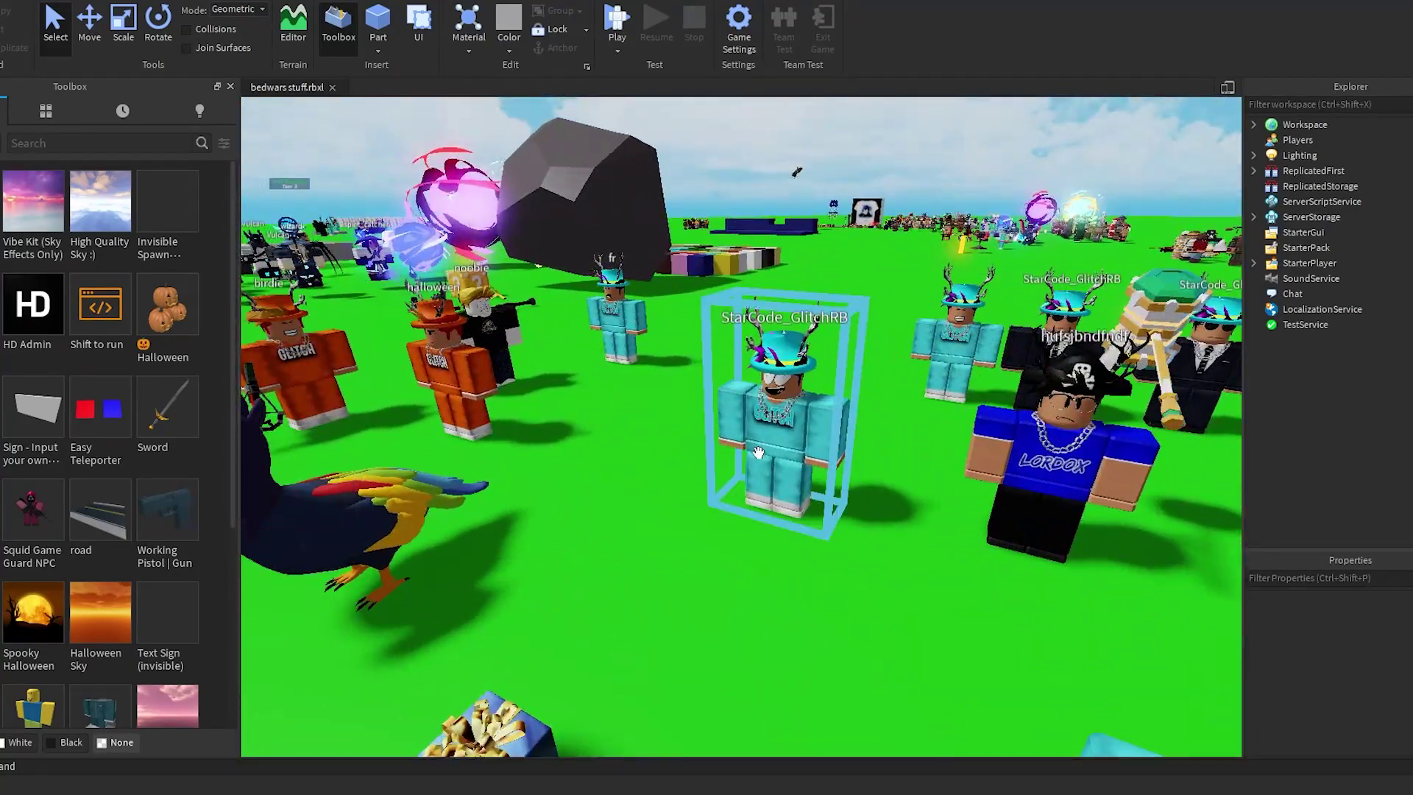
Examine the posed player characters in the teal, orange, blue and black-suit outfits up close
right_click(786, 491)
key(w)
key(s)
key(d)
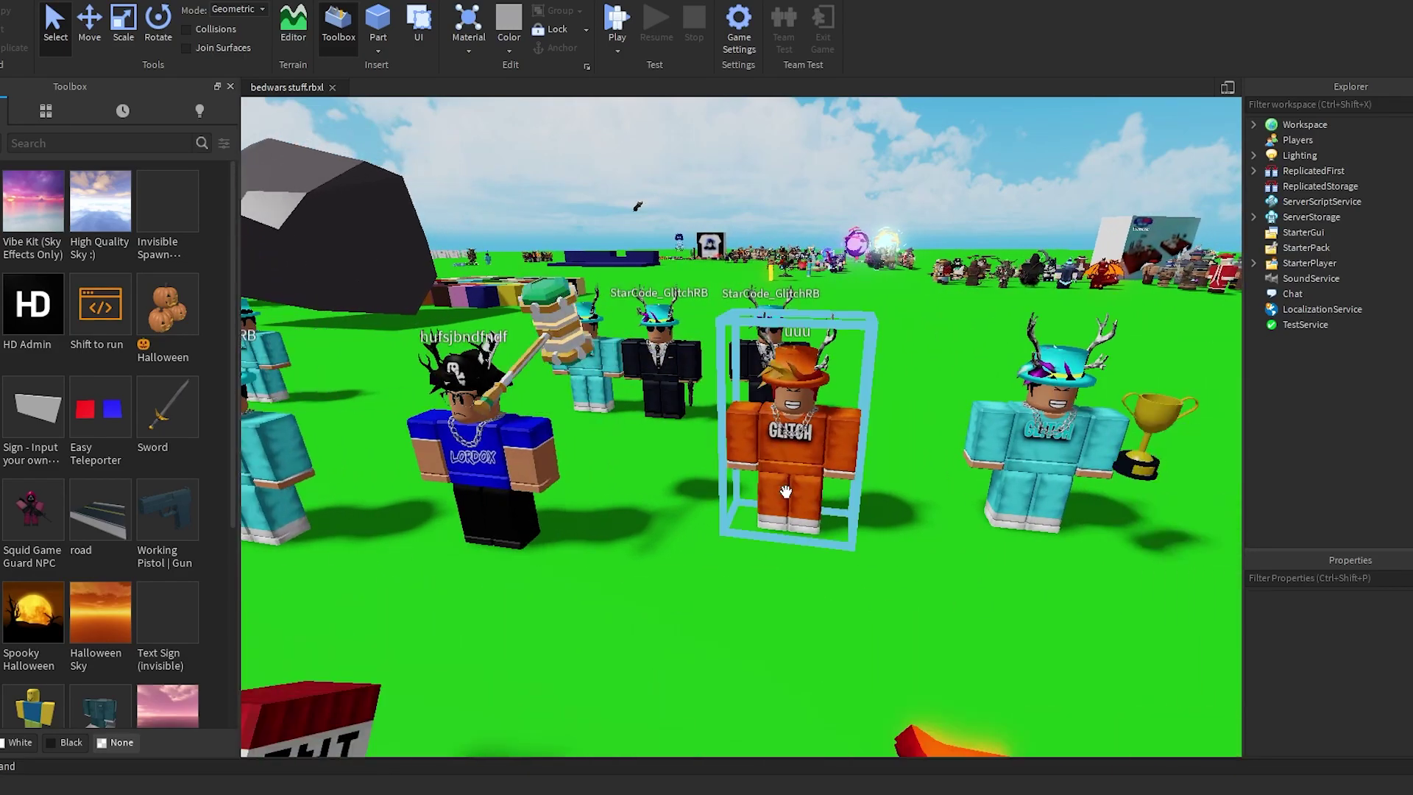
key(s)
right_click(778, 492)
key(a)
key(w)
key(d)
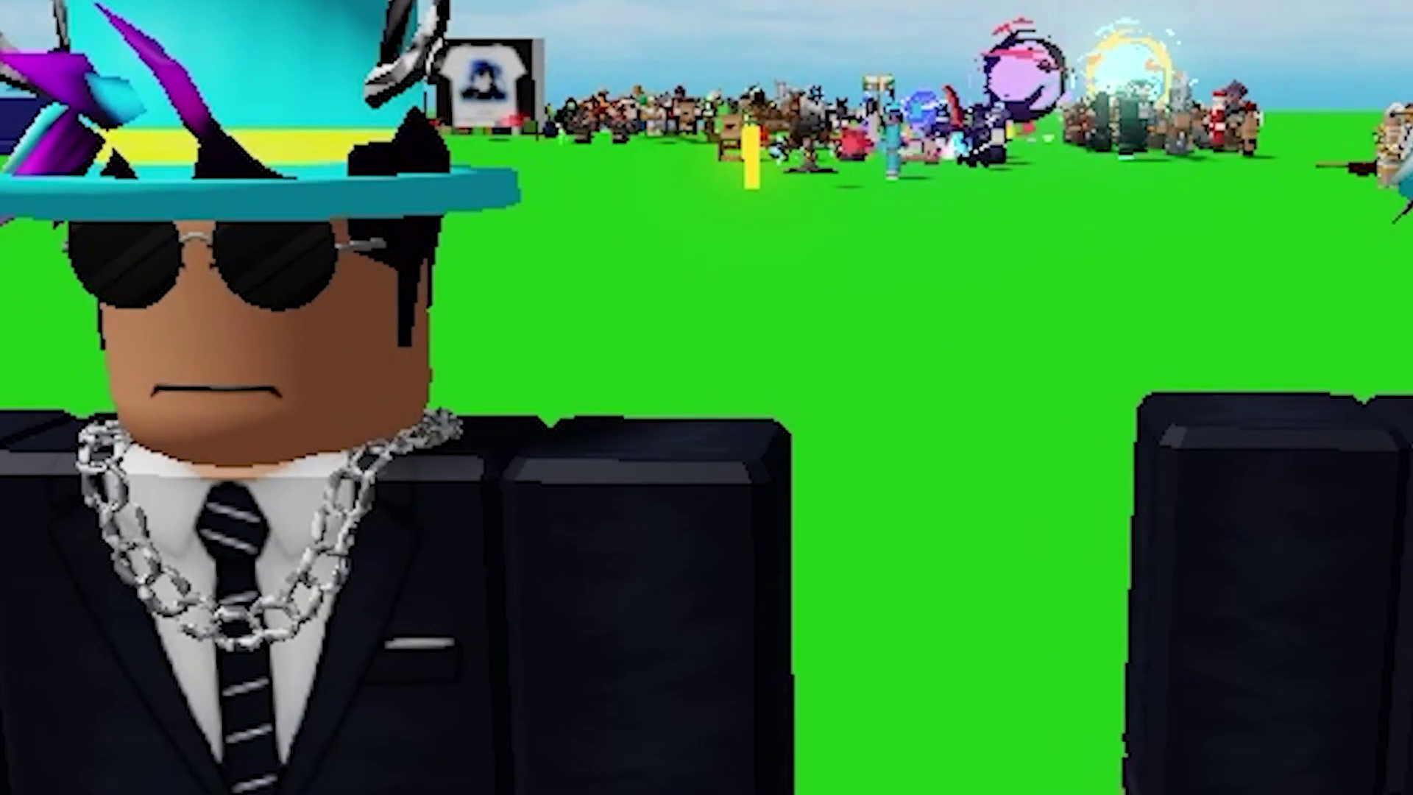
key(d)
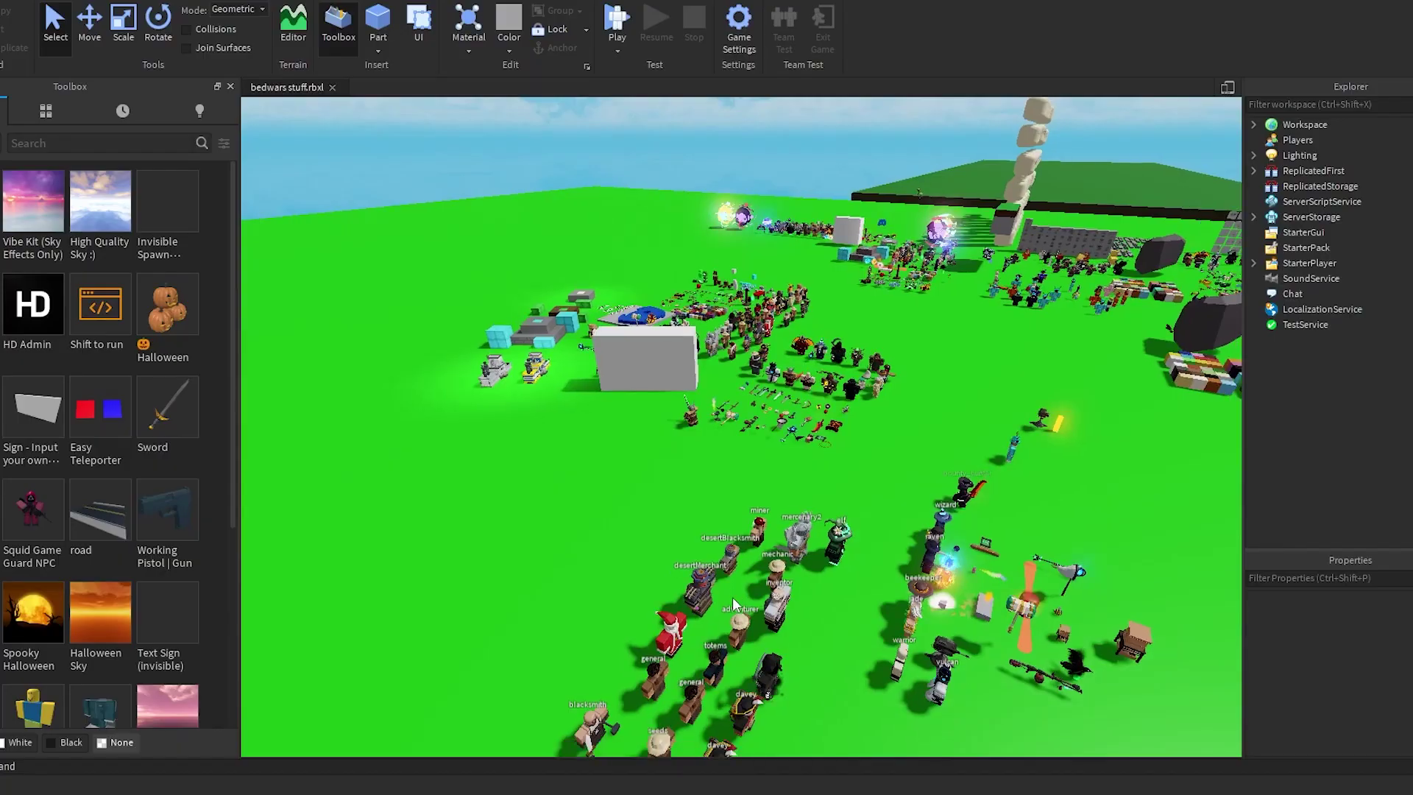
Survey the whole collection of models and view an empty stretch of the green baseplate against the sky
key(a)
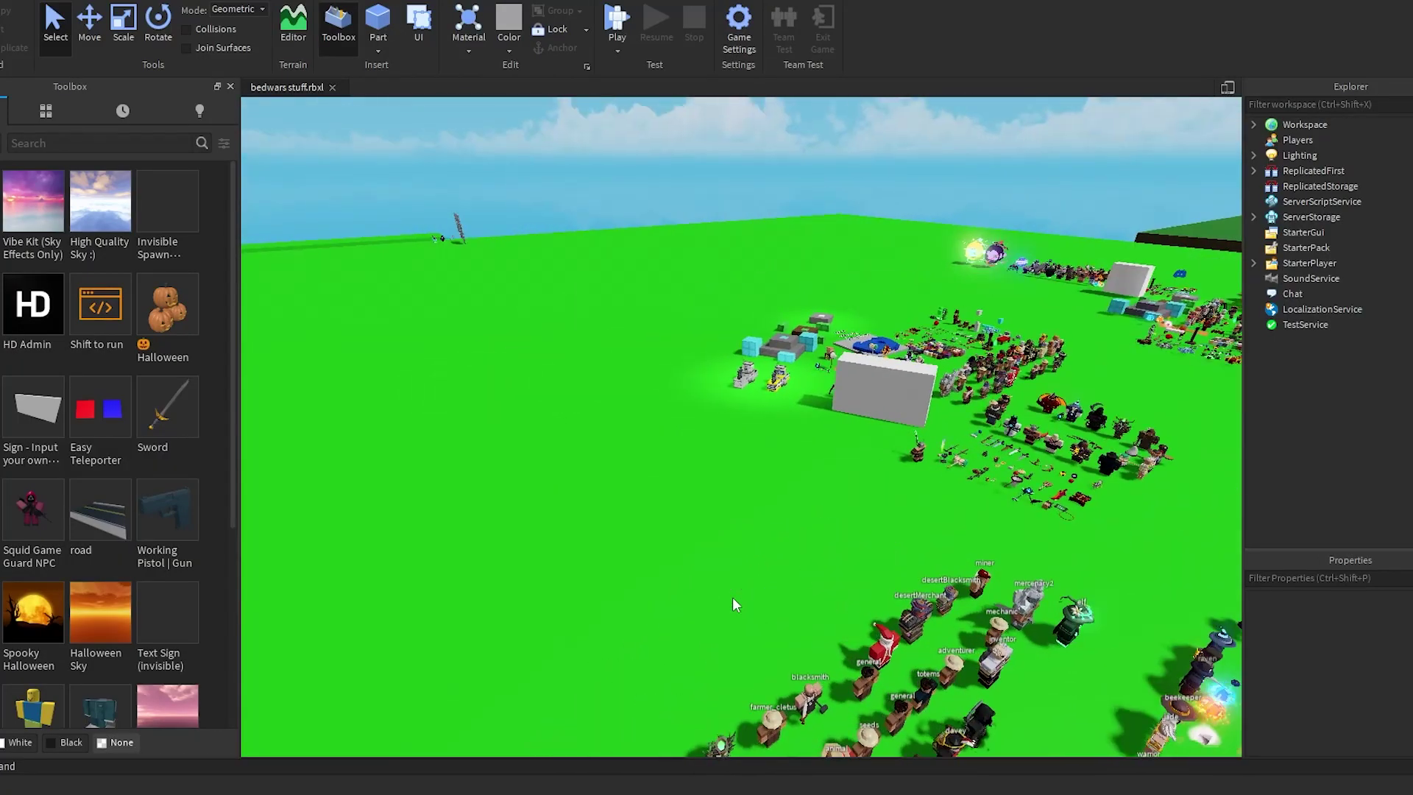
drag(731, 598, 780, 453)
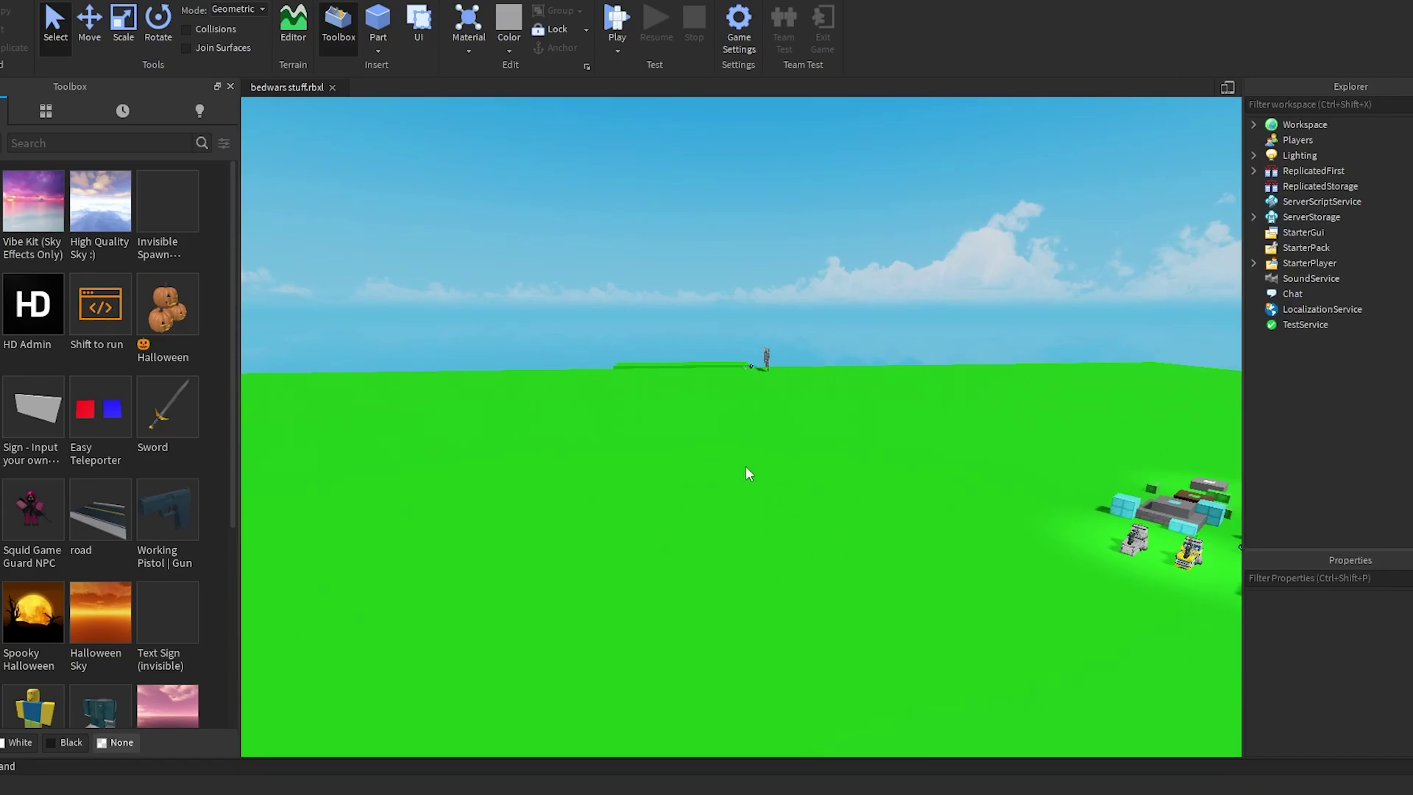
drag(956, 244, 908, 513)
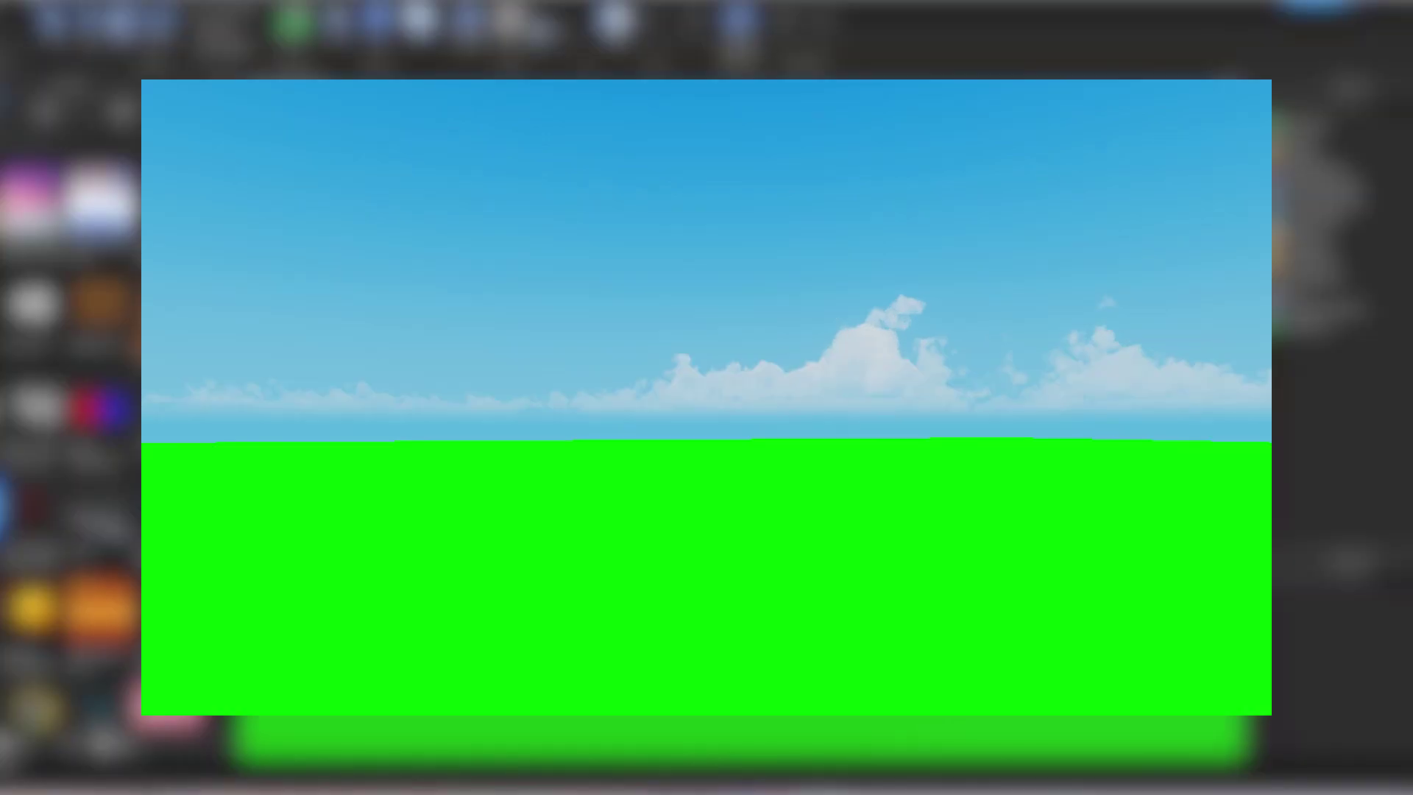
drag(814, 569, 814, 568)
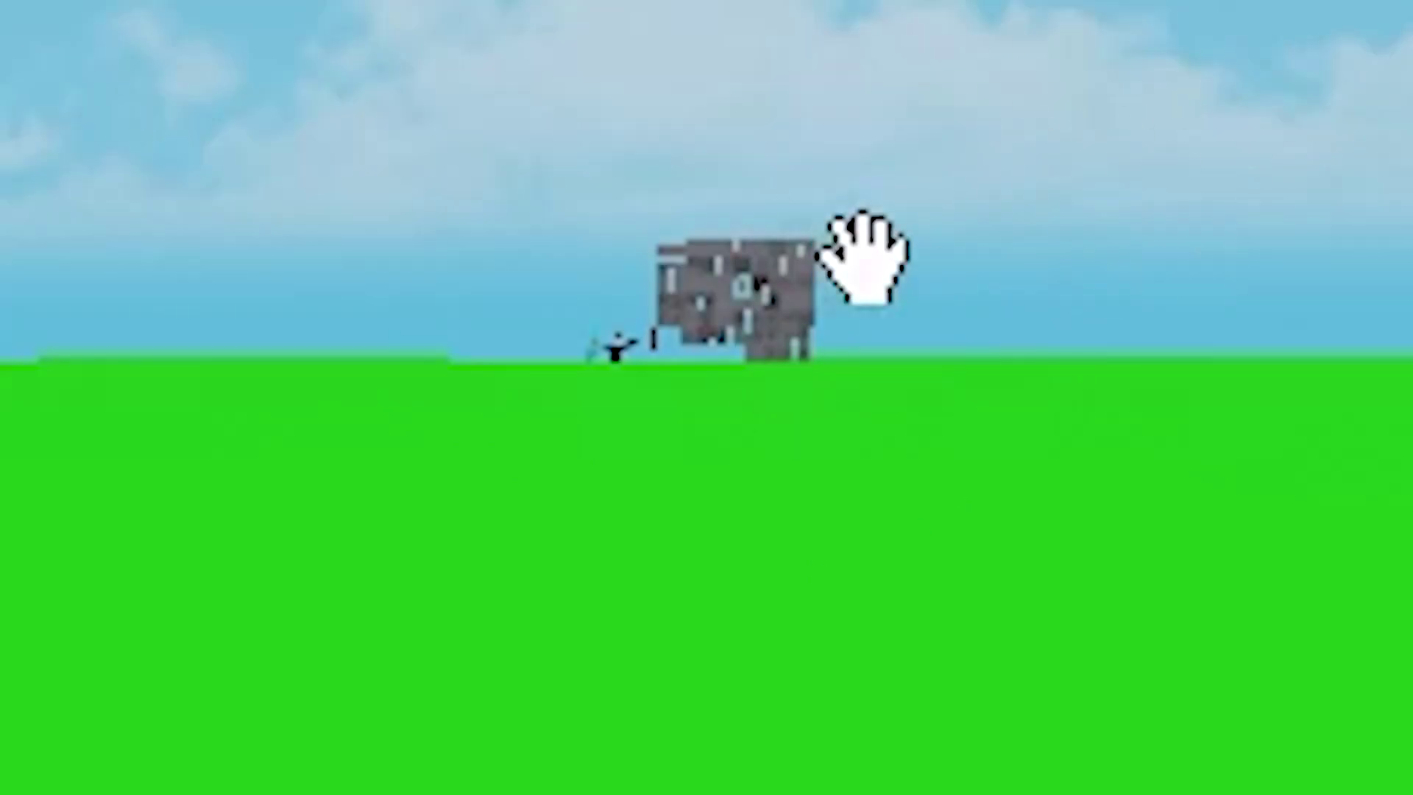
drag(886, 541, 886, 541)
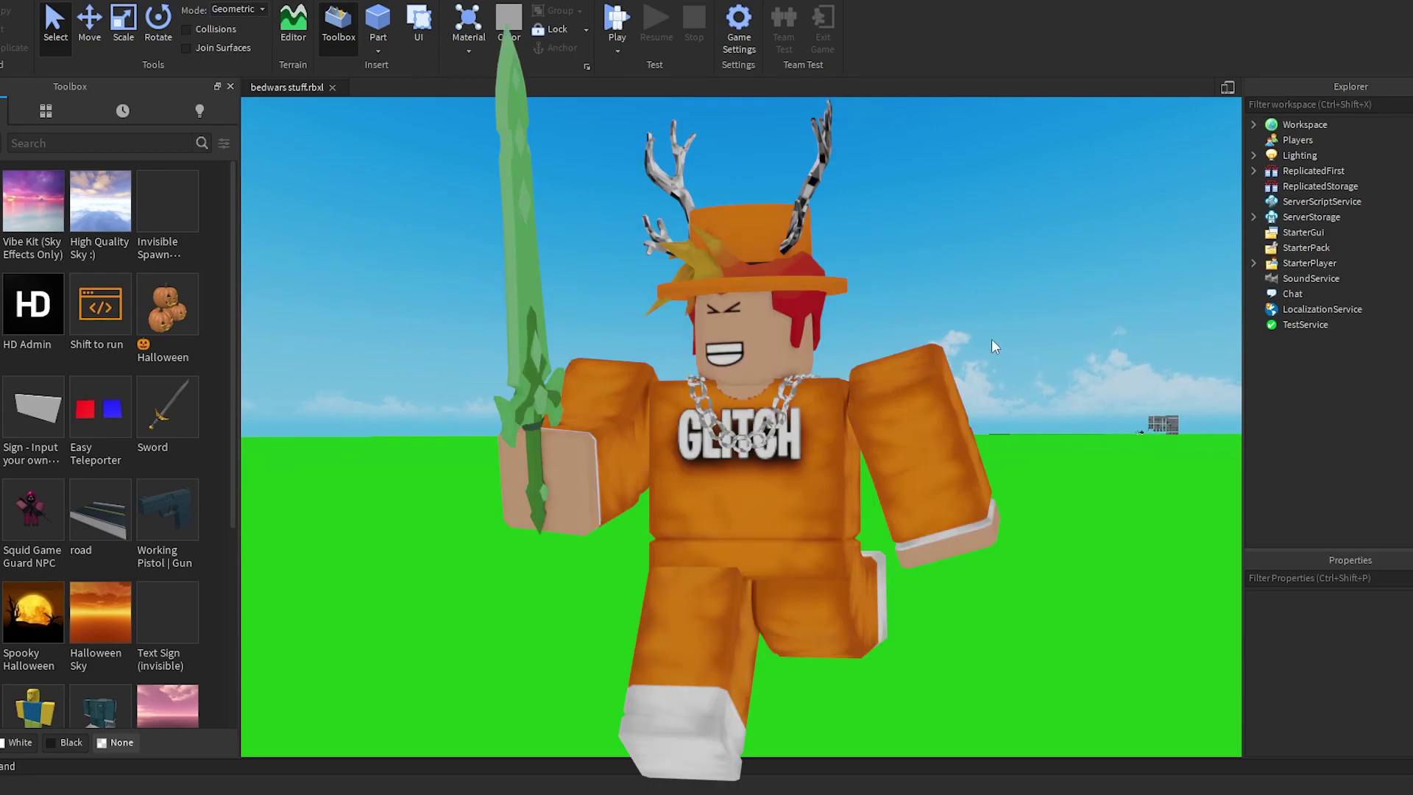
drag(794, 356, 793, 356)
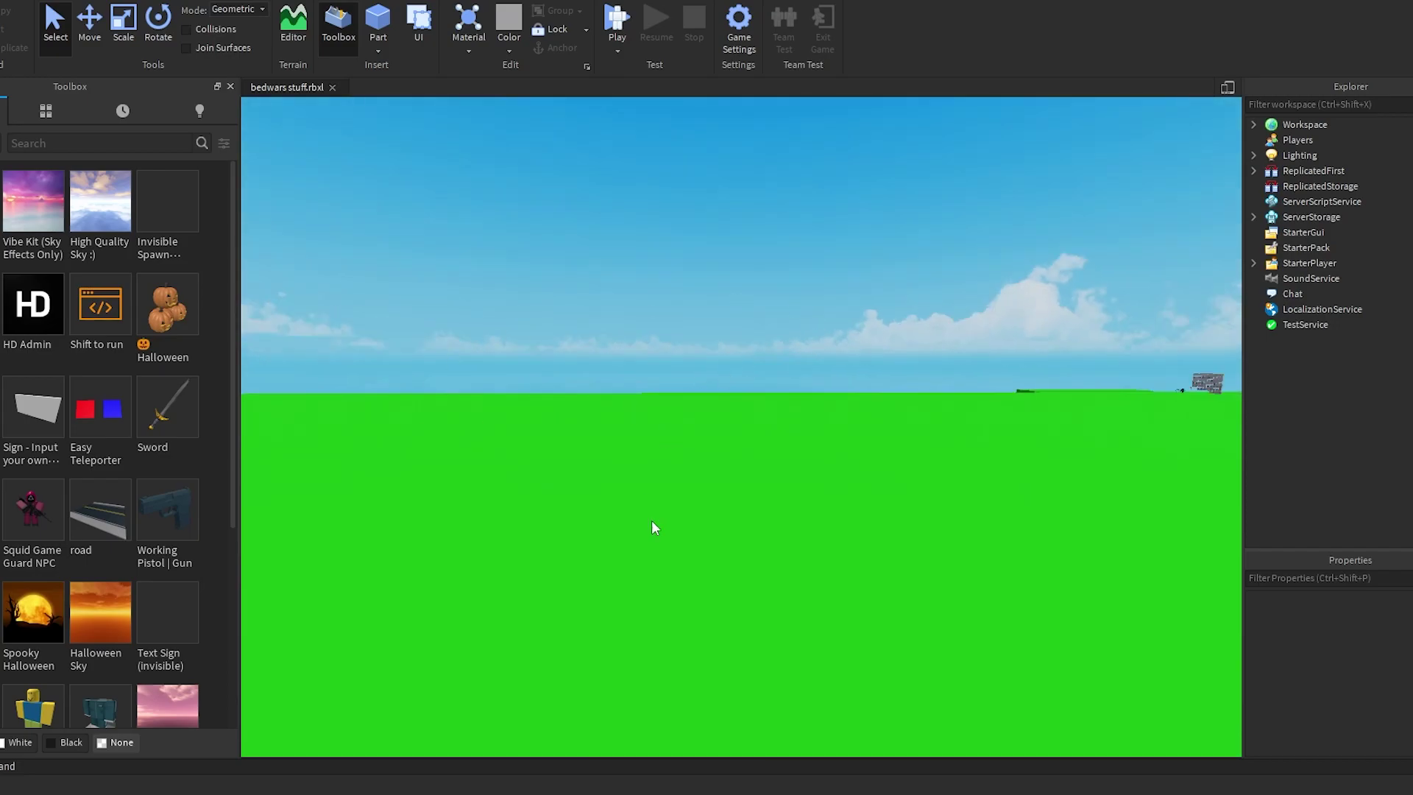
drag(724, 576, 724, 575)
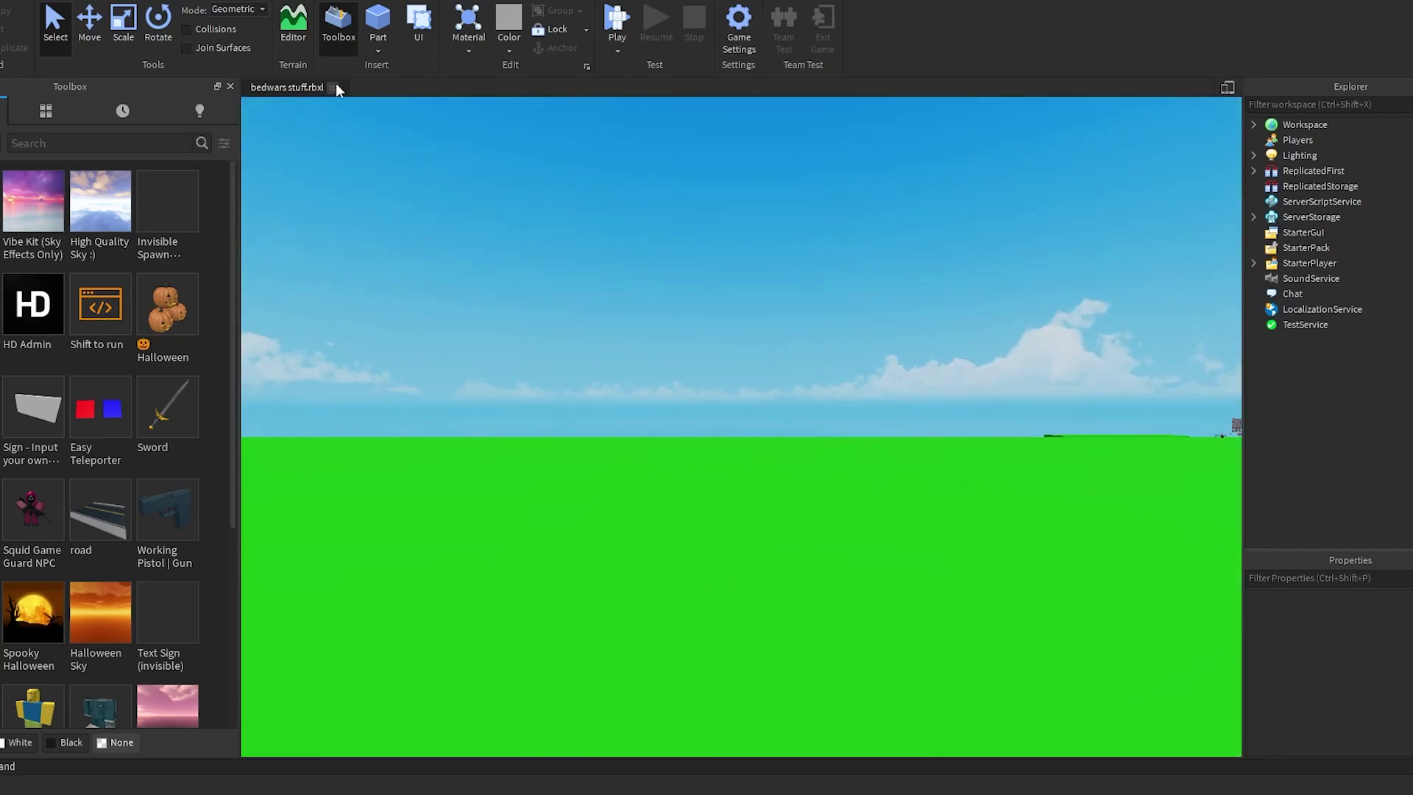
Close the bedwars stuff.rbxl place and create a new place from the Classic Baseplate template
click(332, 87)
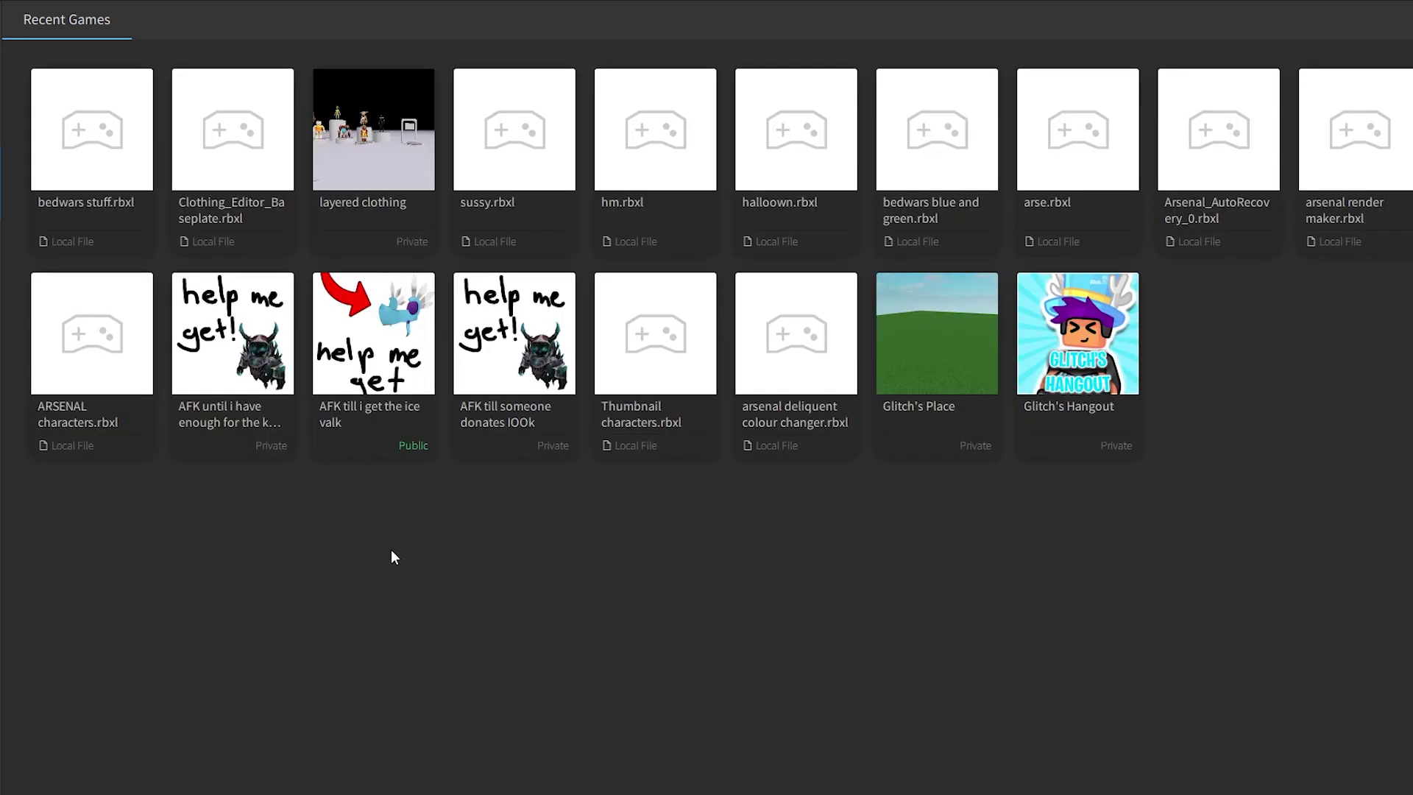
click(1, 37)
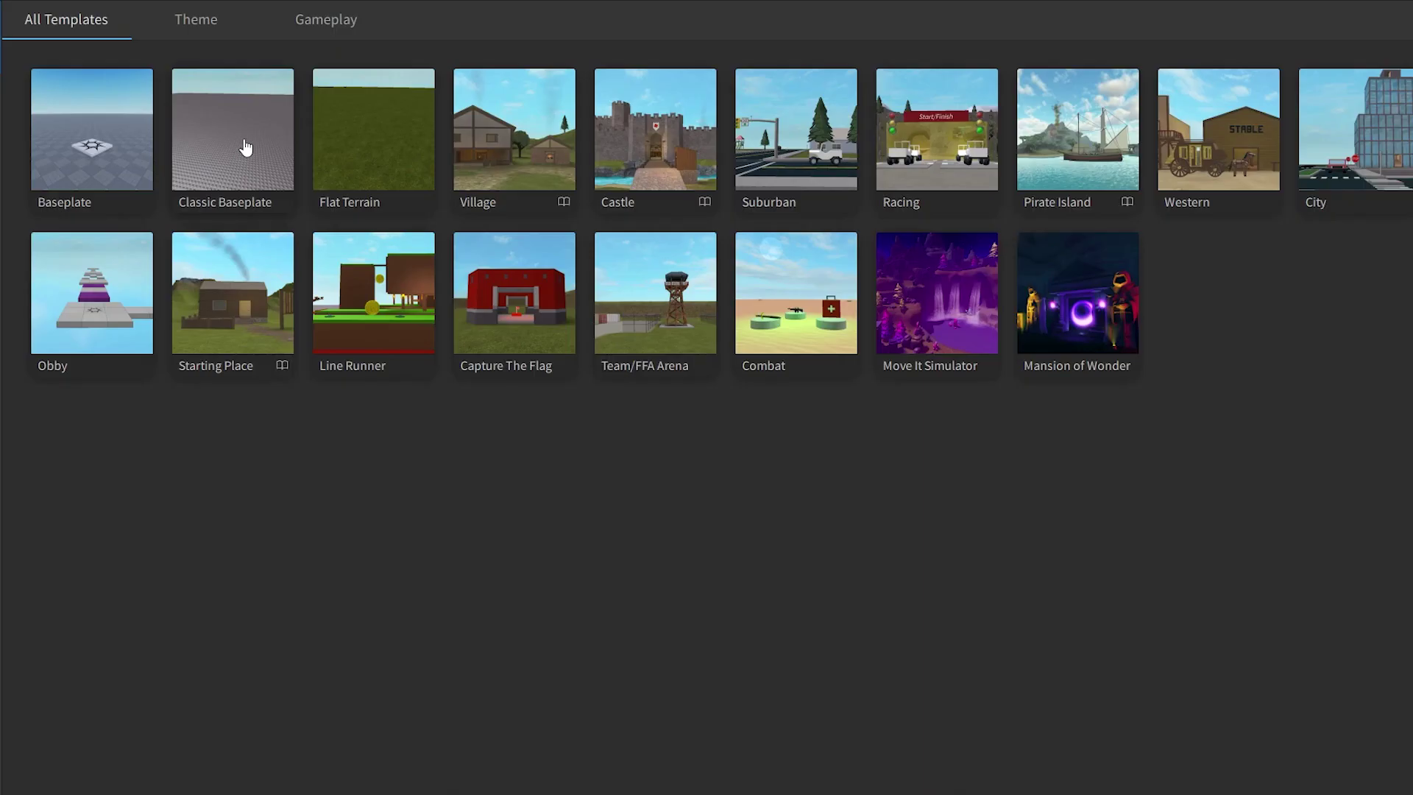
click(246, 147)
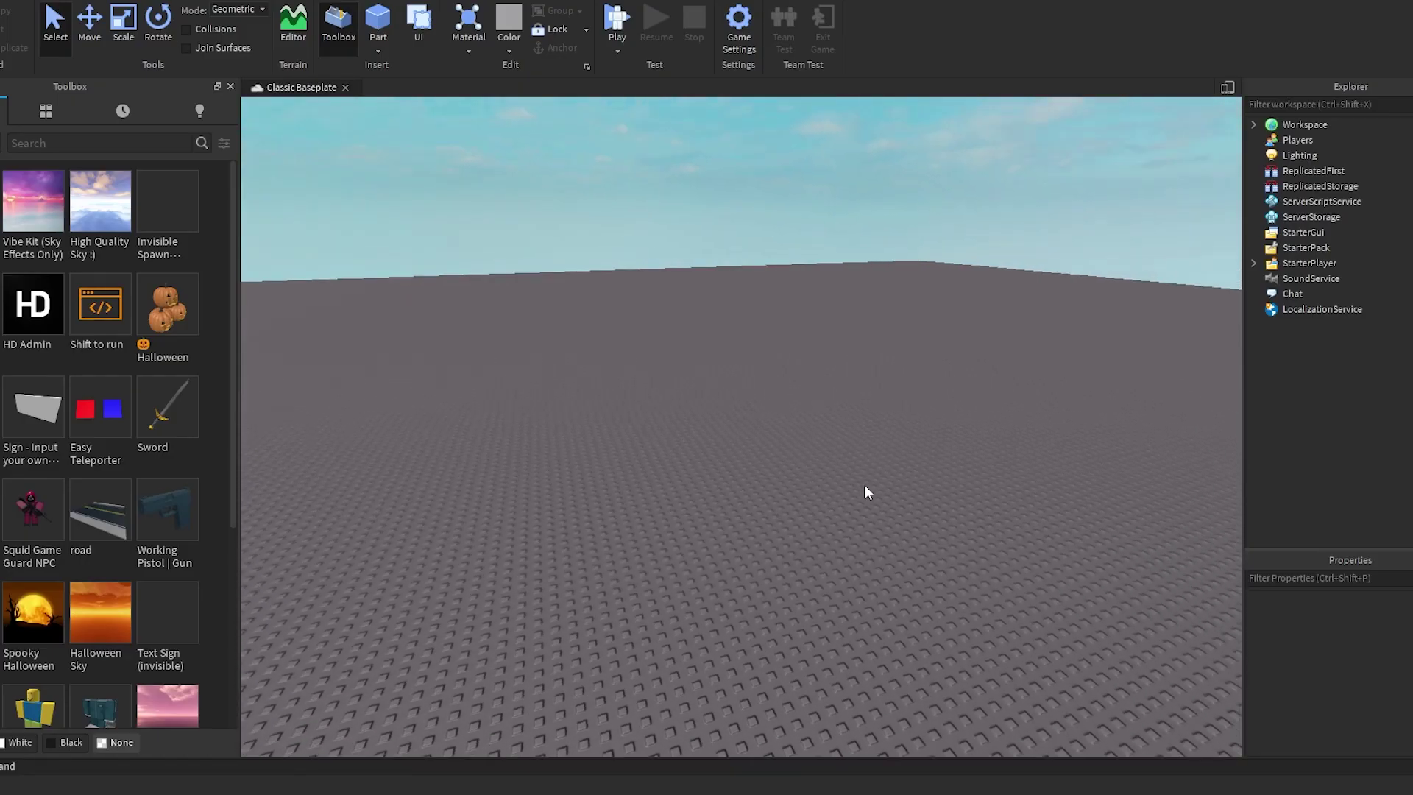
Display the Explorer and Properties windows for the new Classic Baseplate place
drag(865, 485, 871, 421)
drag(868, 587, 957, 359)
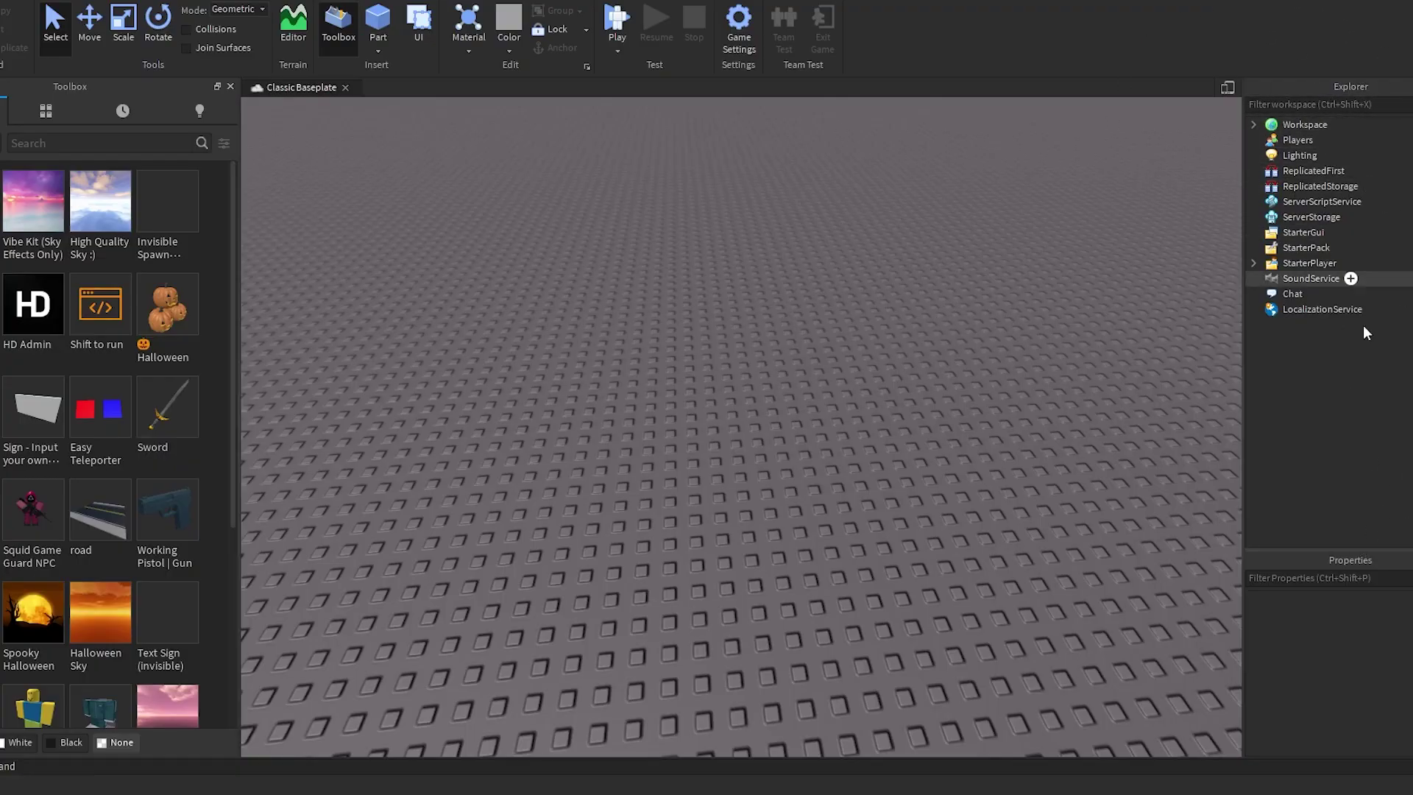
click(242, 1)
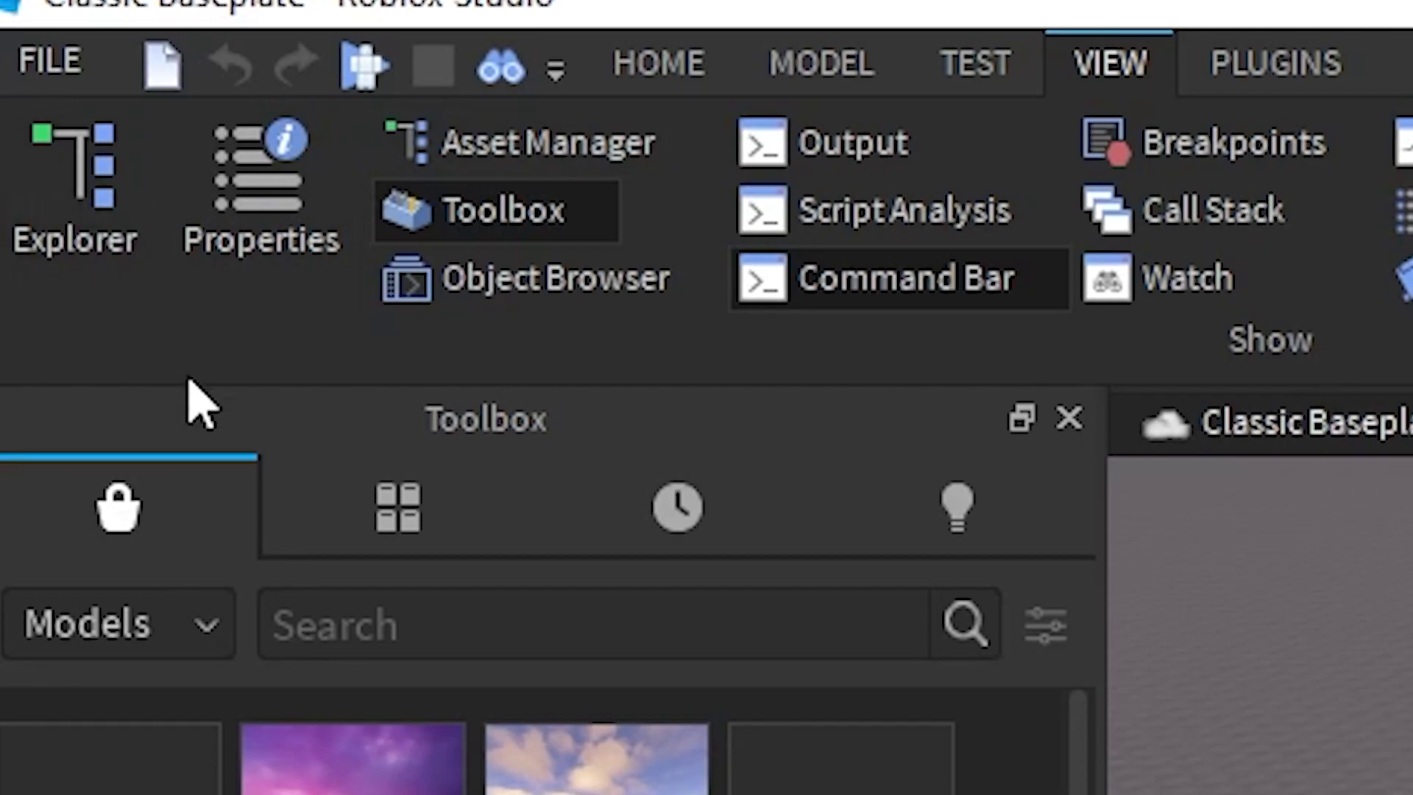
click(278, 194)
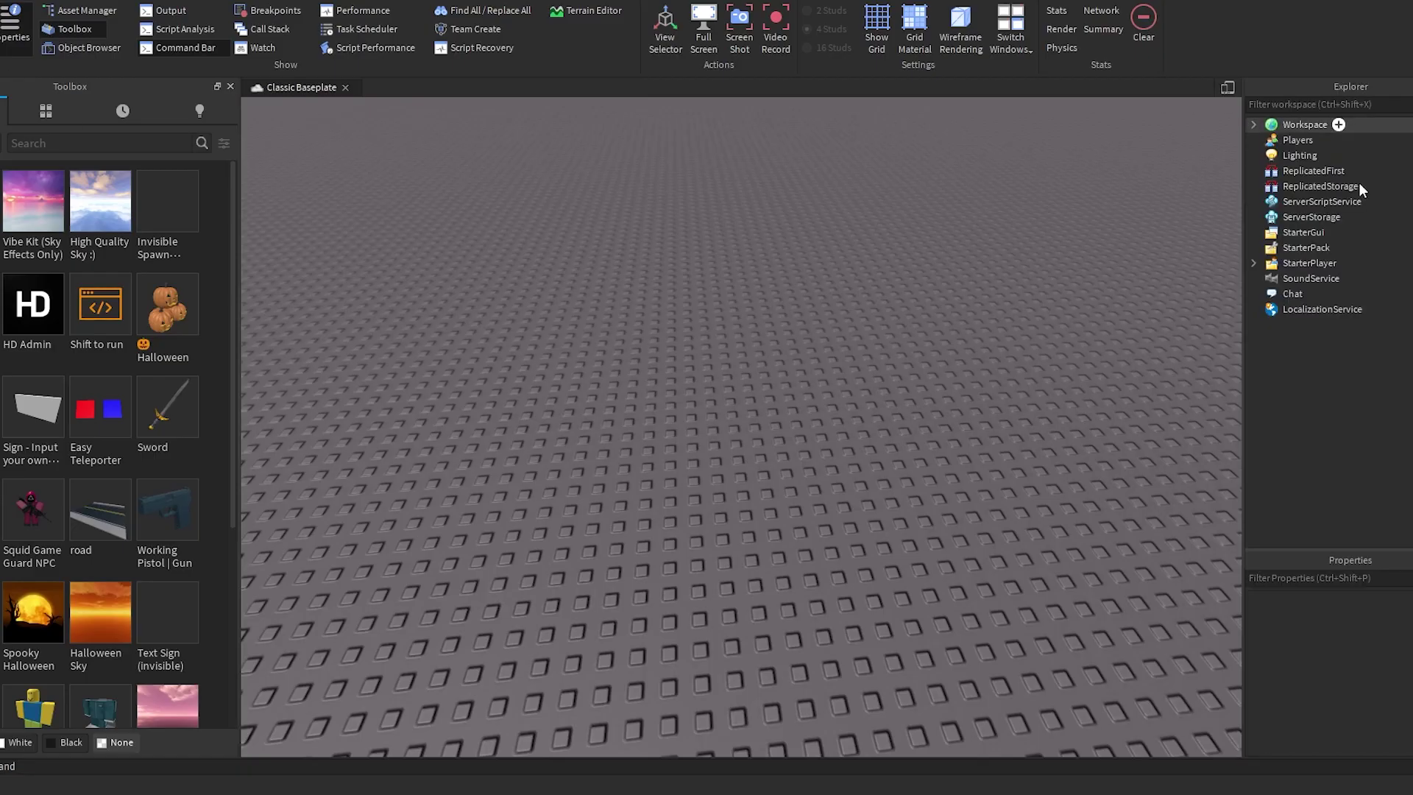
click(11, 44)
click(1, 36)
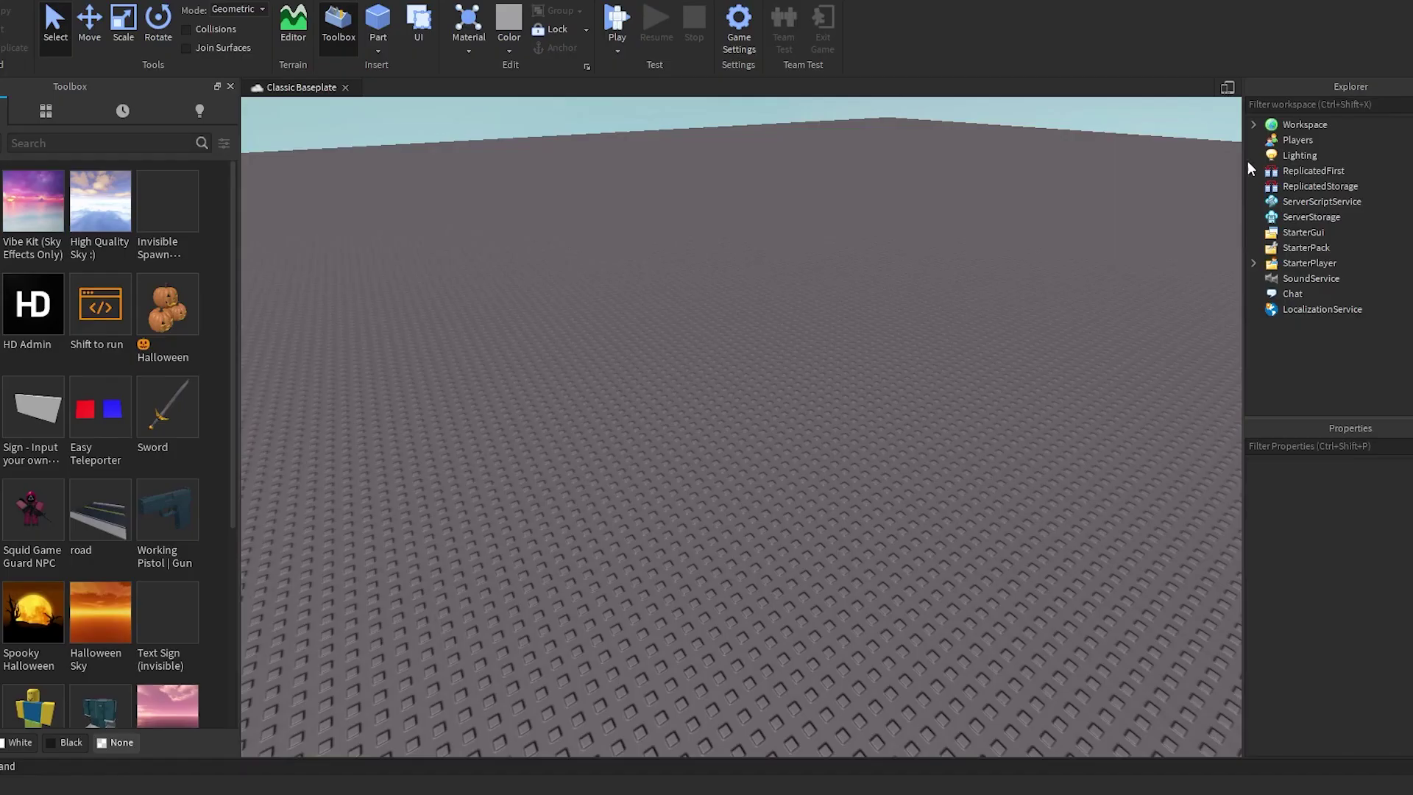
Select the Baseplate part inside Workspace and set its BrickColor to Forest green
click(1252, 123)
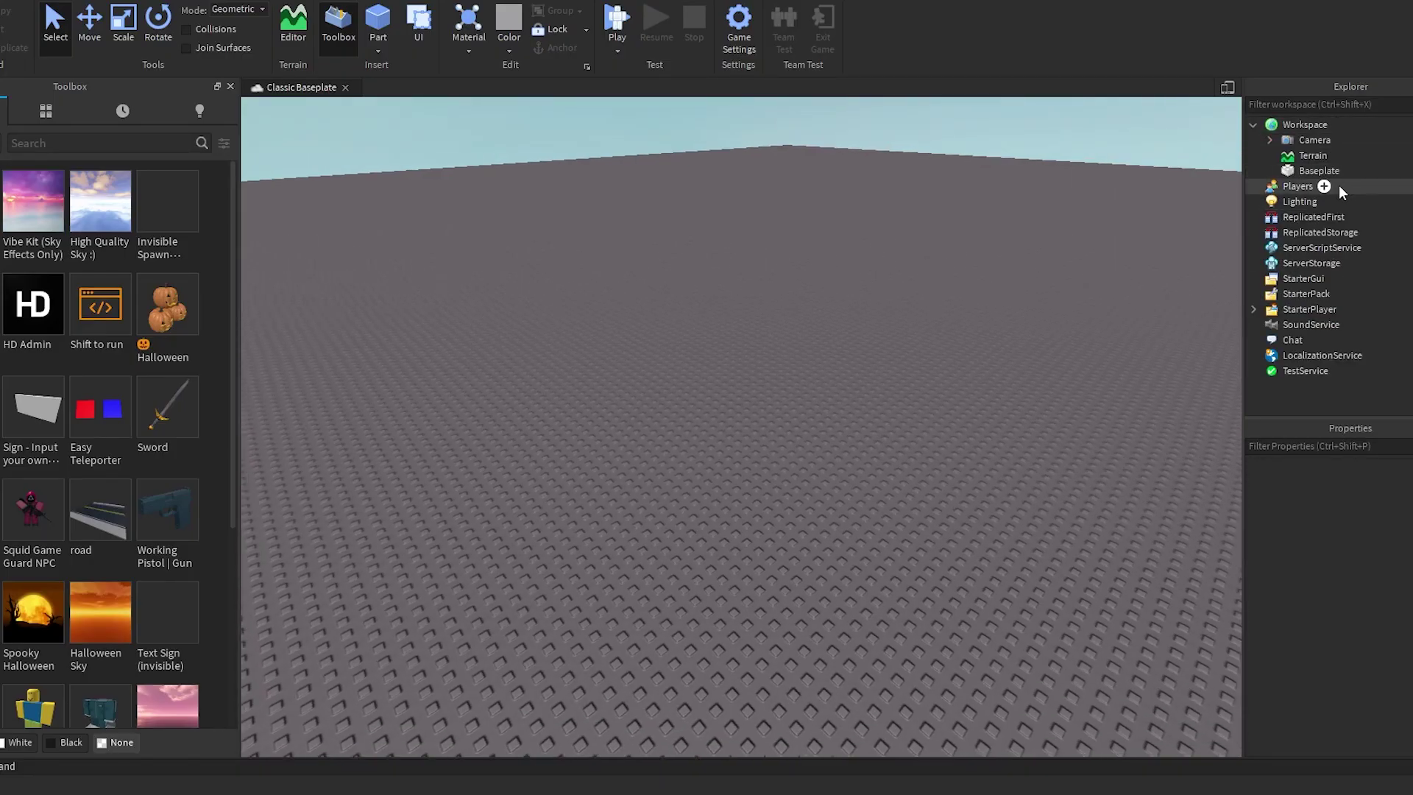
click(1318, 175)
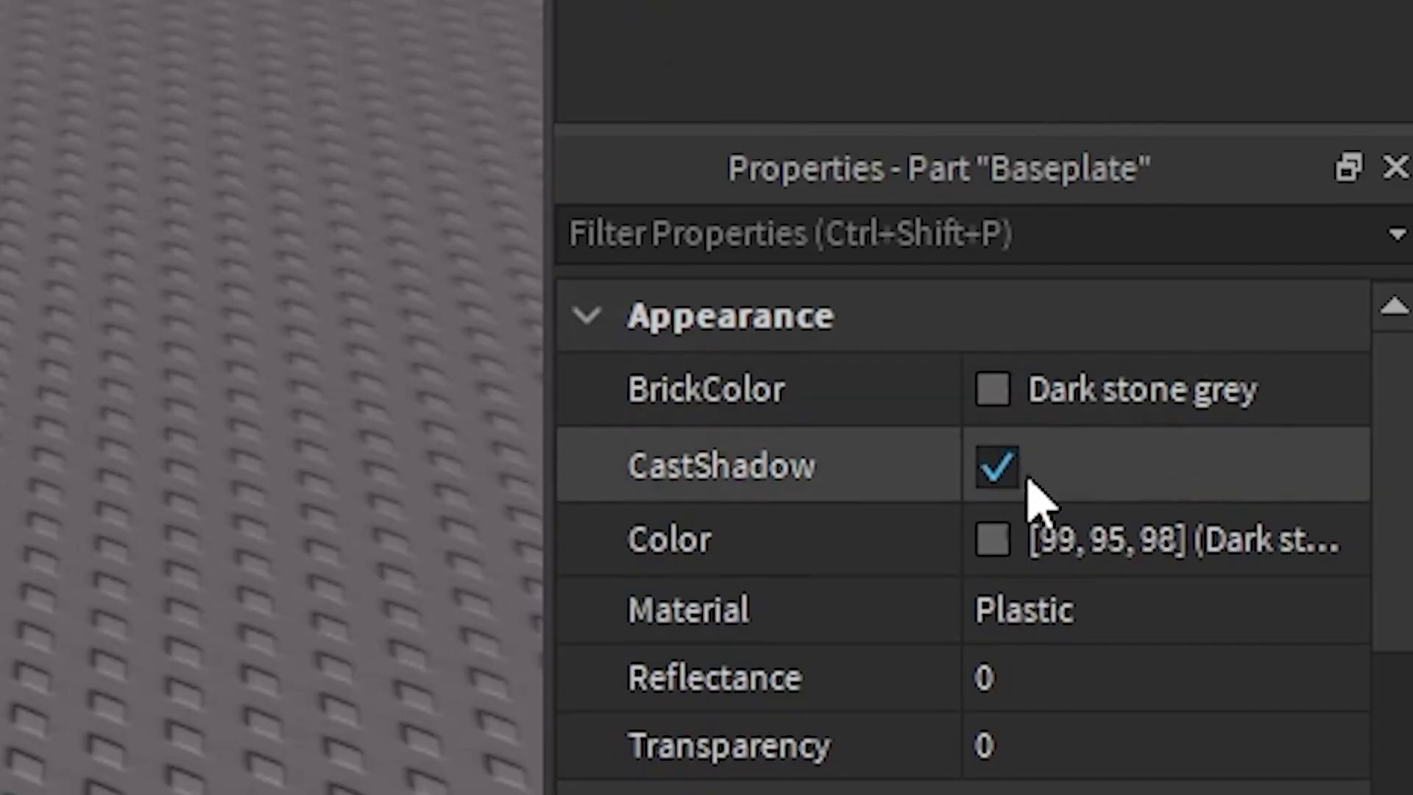
click(995, 402)
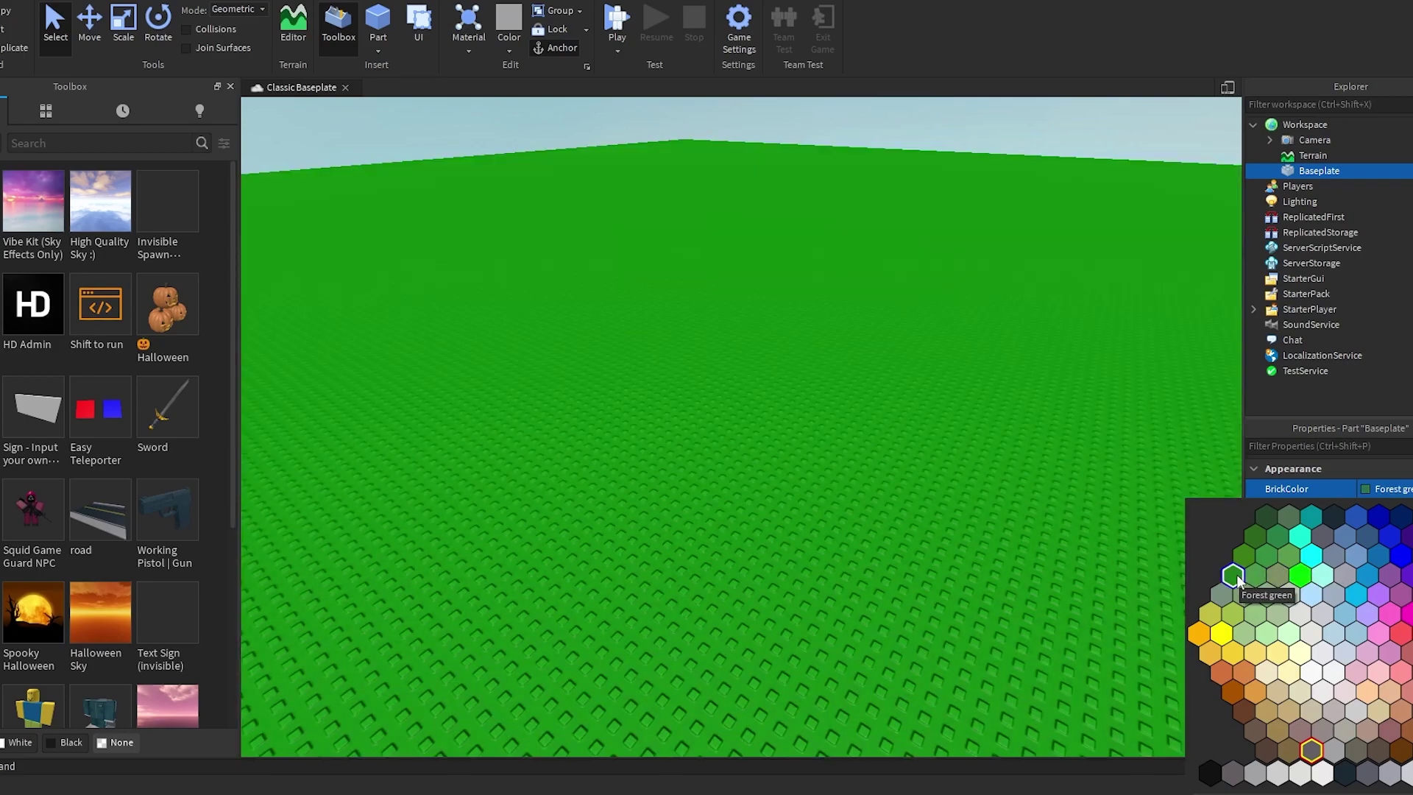
click(1235, 577)
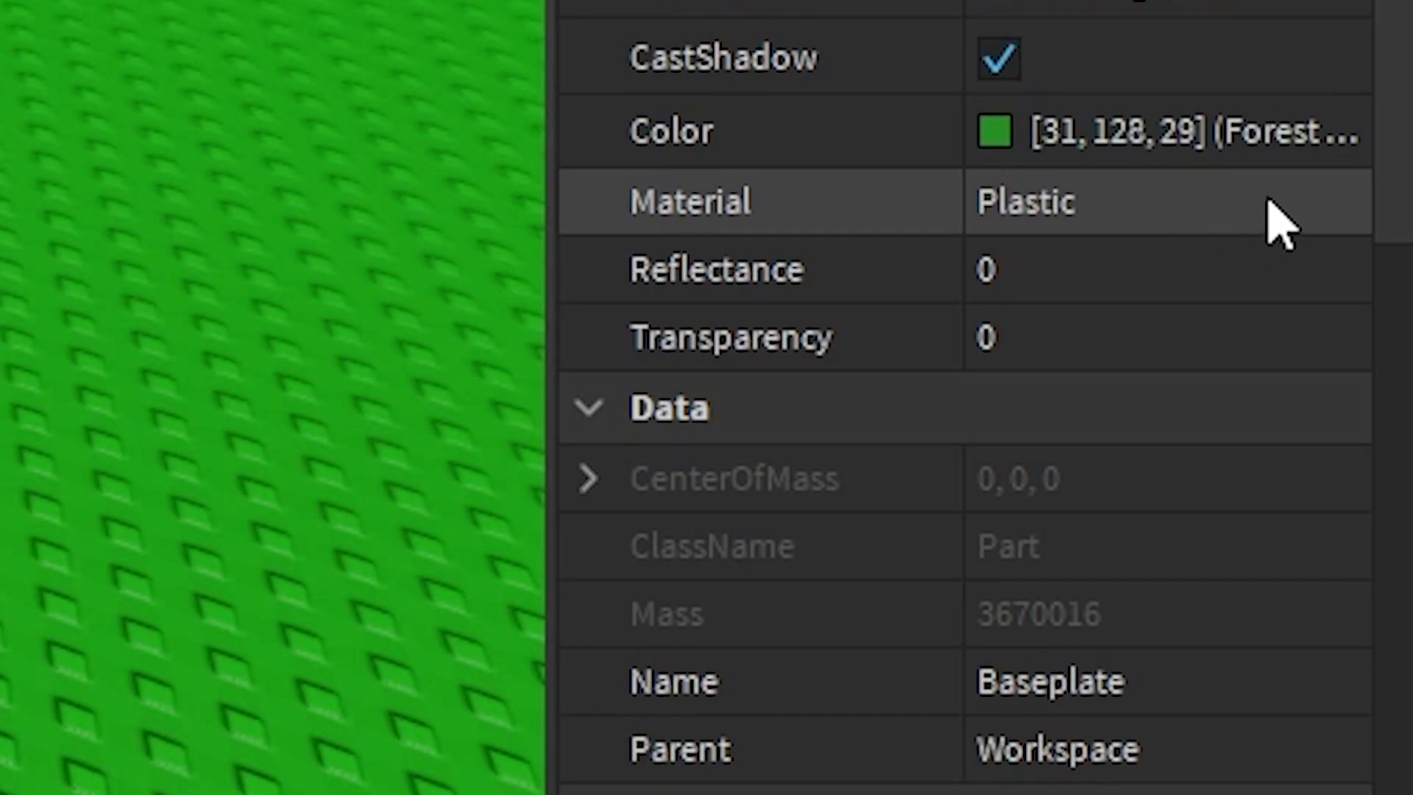
Set the Baseplate part's Material to SmoothPlastic and deselect the part
click(1270, 204)
click(1270, 206)
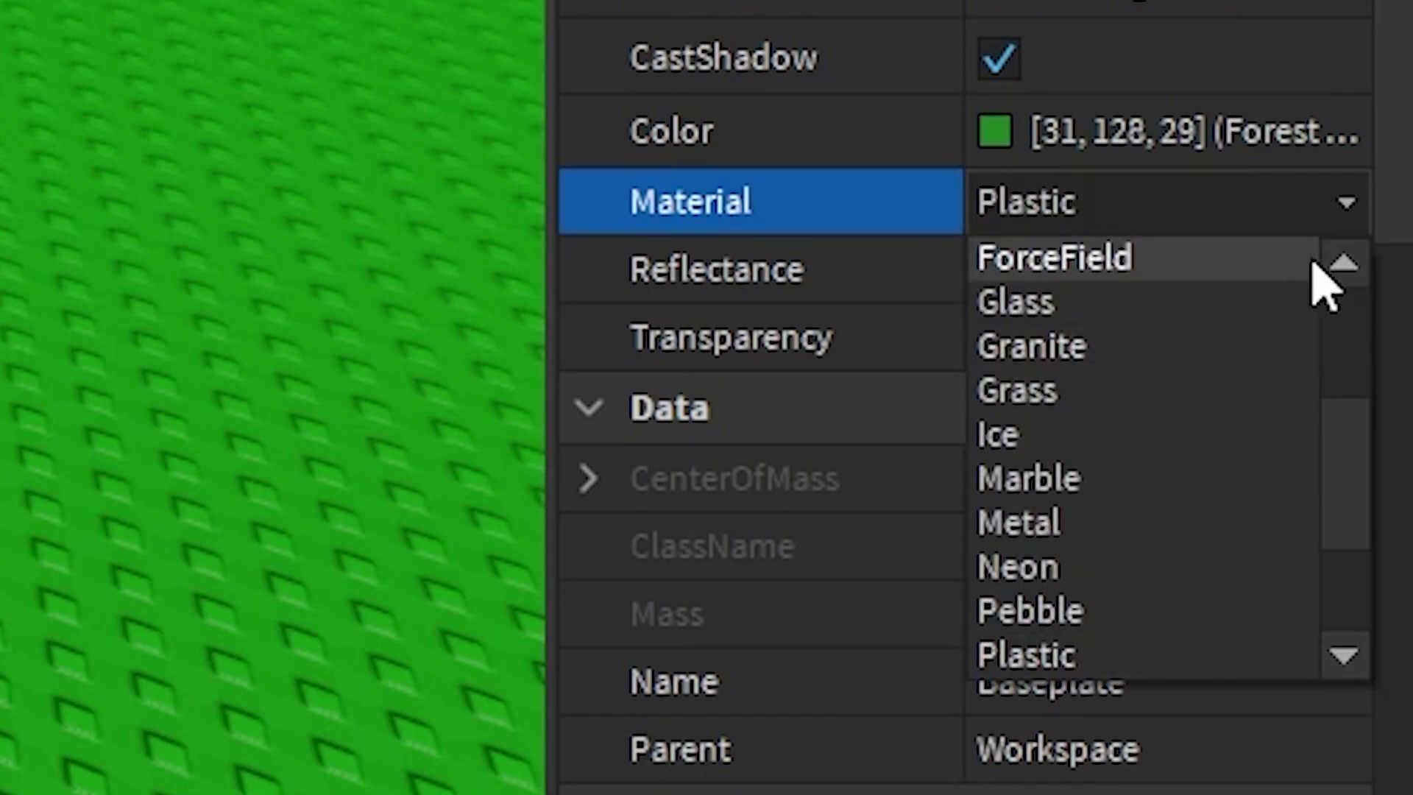
scroll(1233, 400, down, 2)
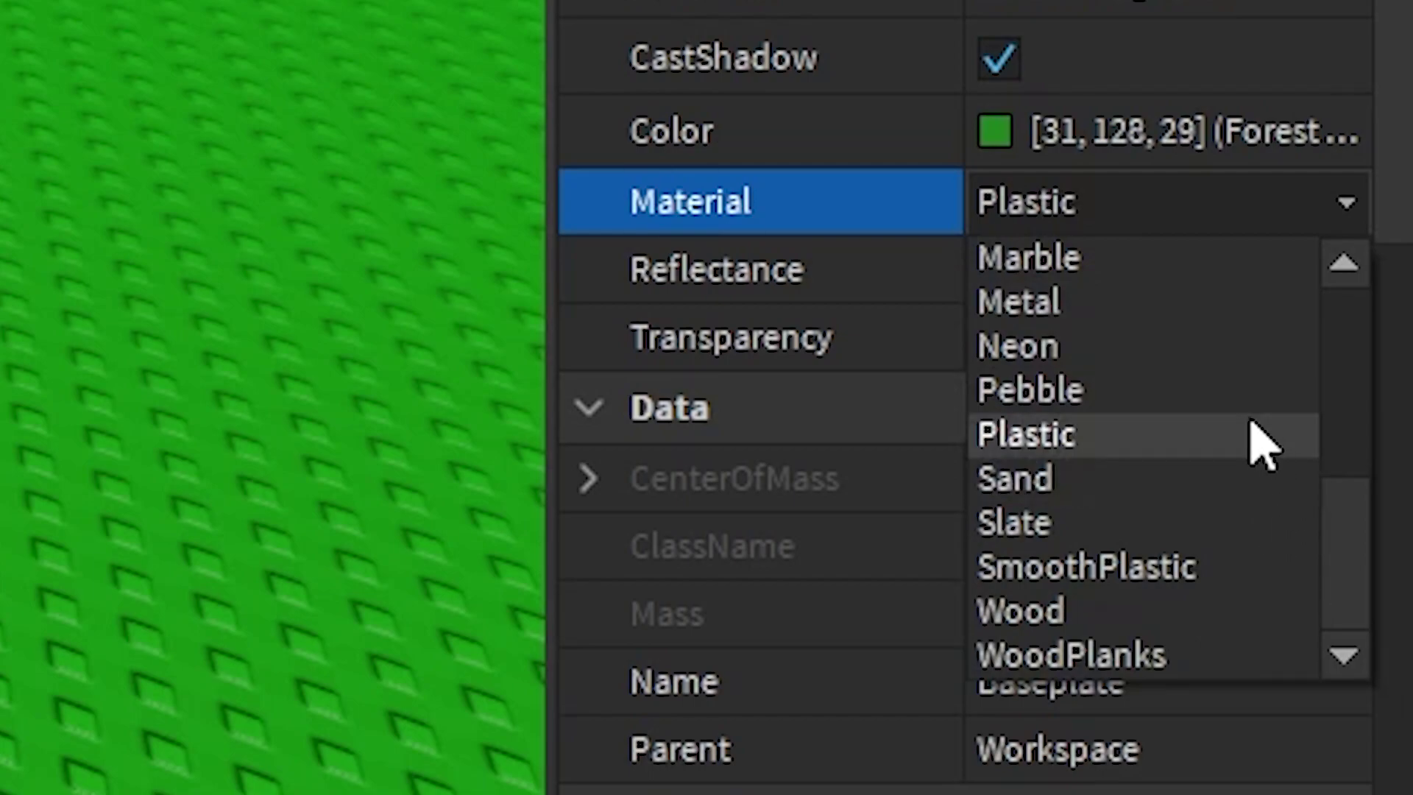
click(1232, 566)
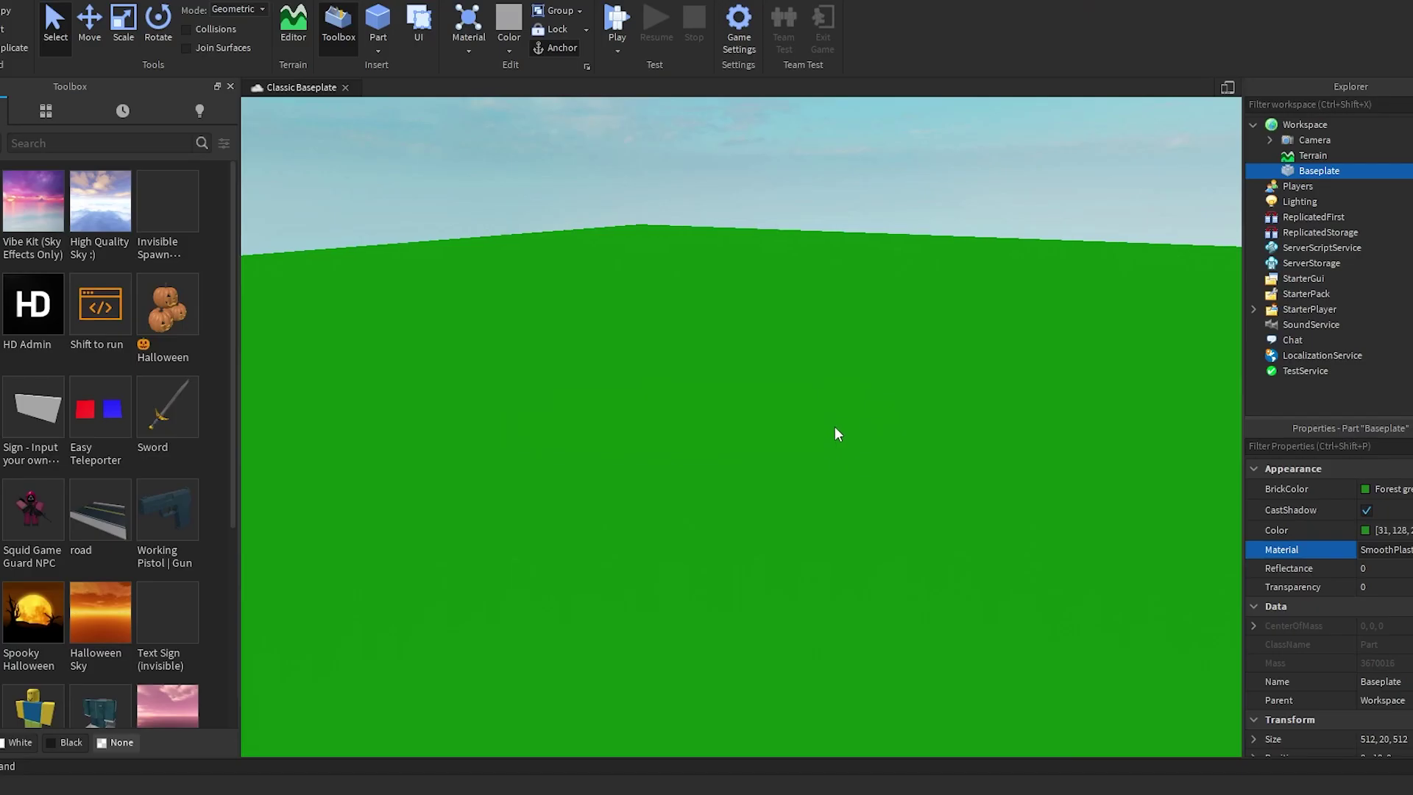
drag(835, 426, 843, 509)
click(894, 356)
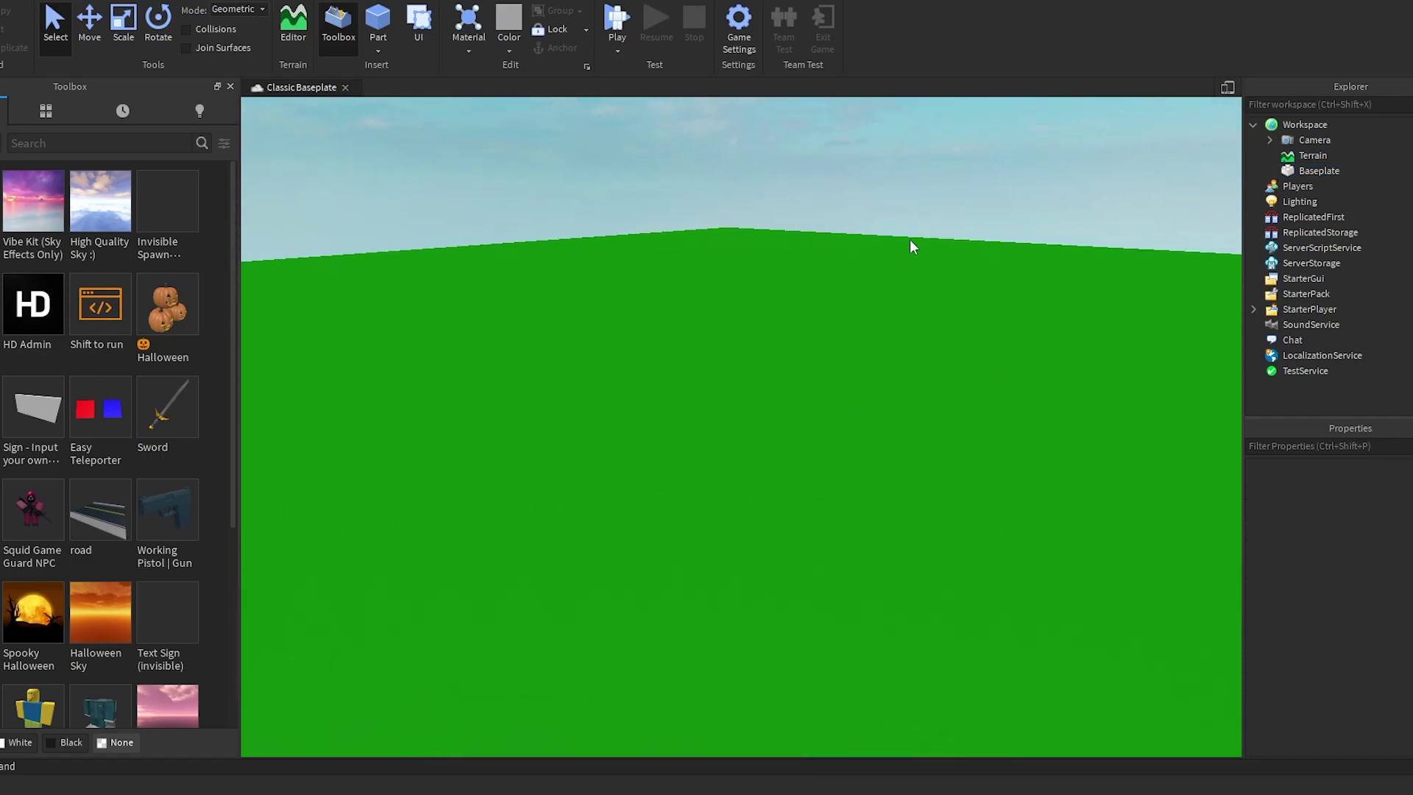
Frame the bright green baseplate with its far edge against the sky
drag(905, 452, 887, 377)
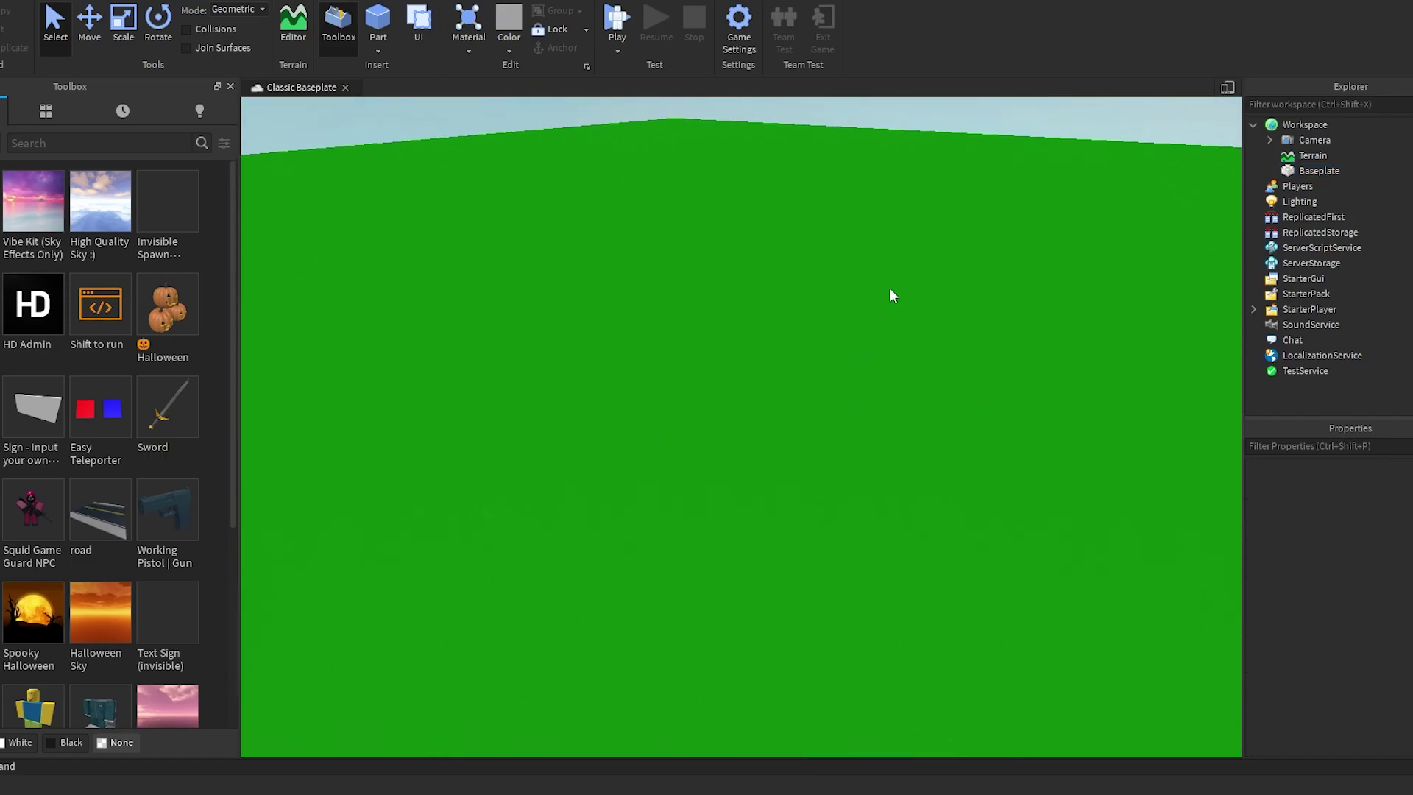
drag(889, 288, 945, 477)
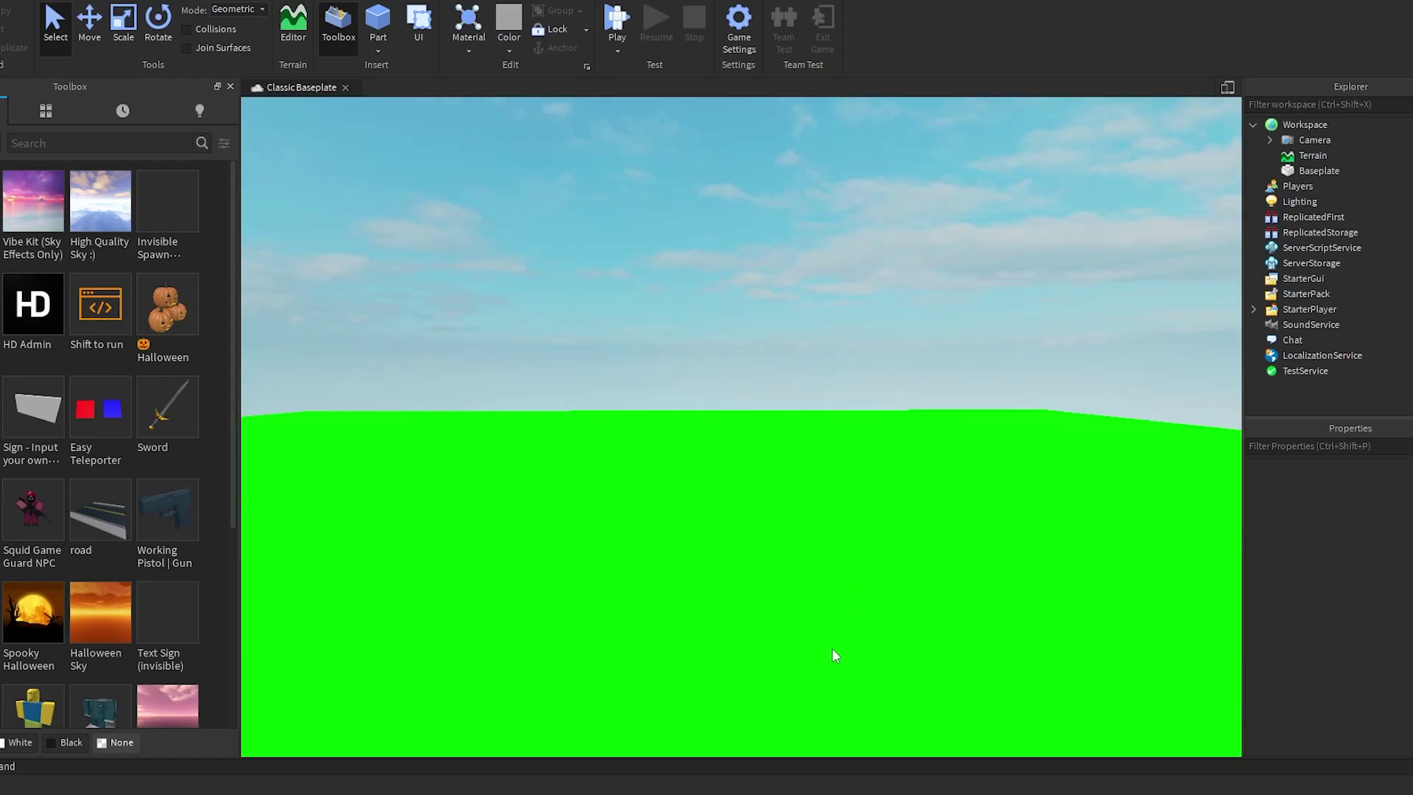
drag(831, 647, 832, 647)
drag(805, 333, 990, 375)
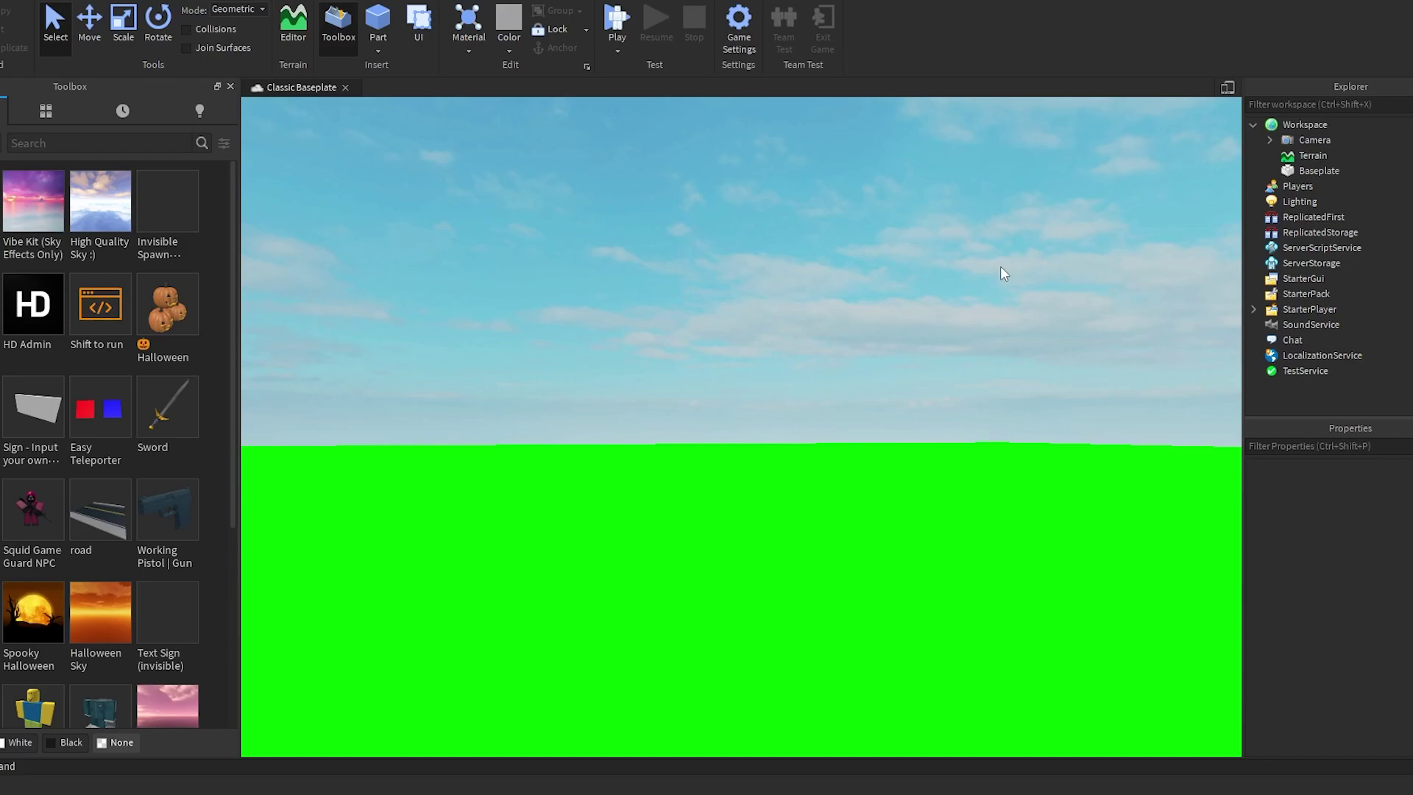
Insert a blue Sky with low clouds from the Toolbox models into Lighting
click(86, 144)
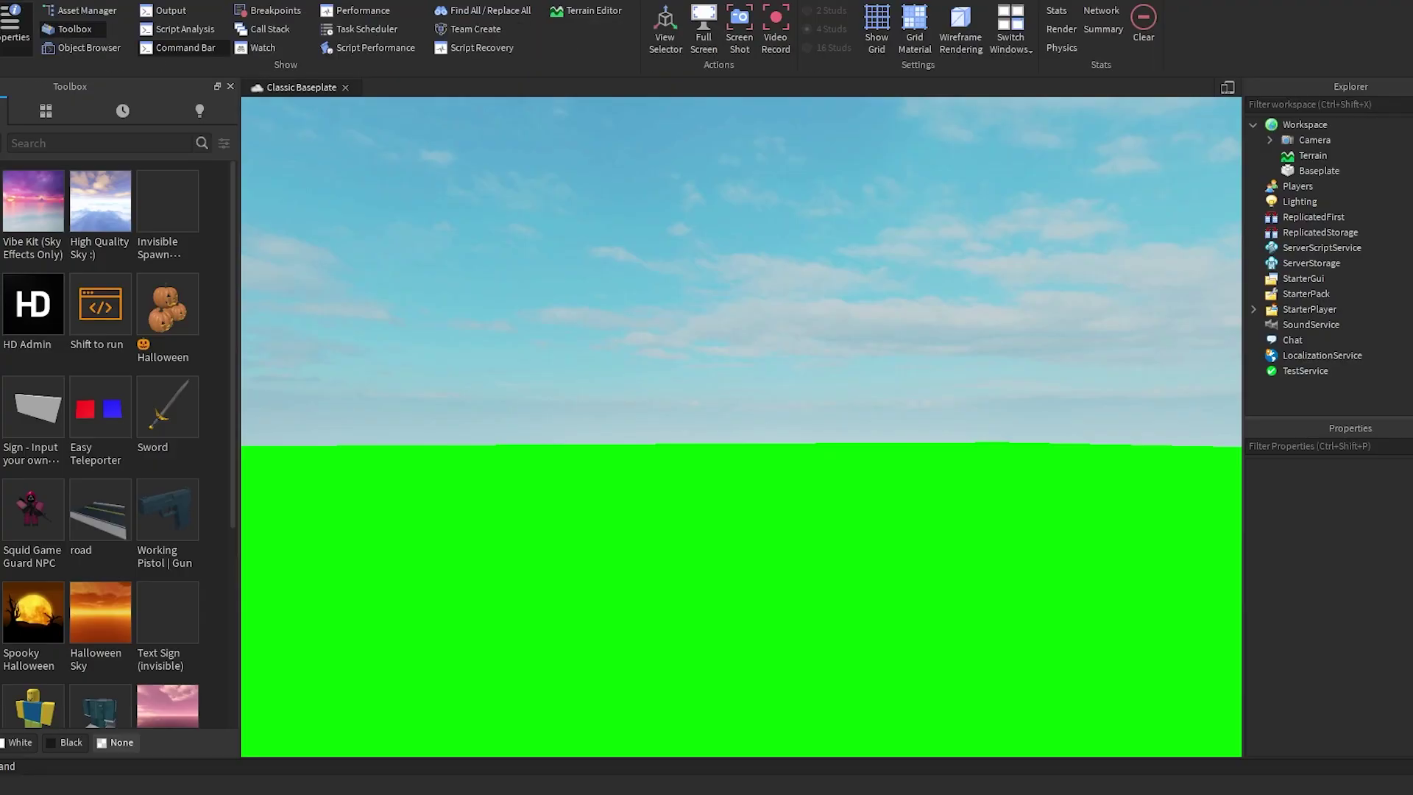
click(75, 28)
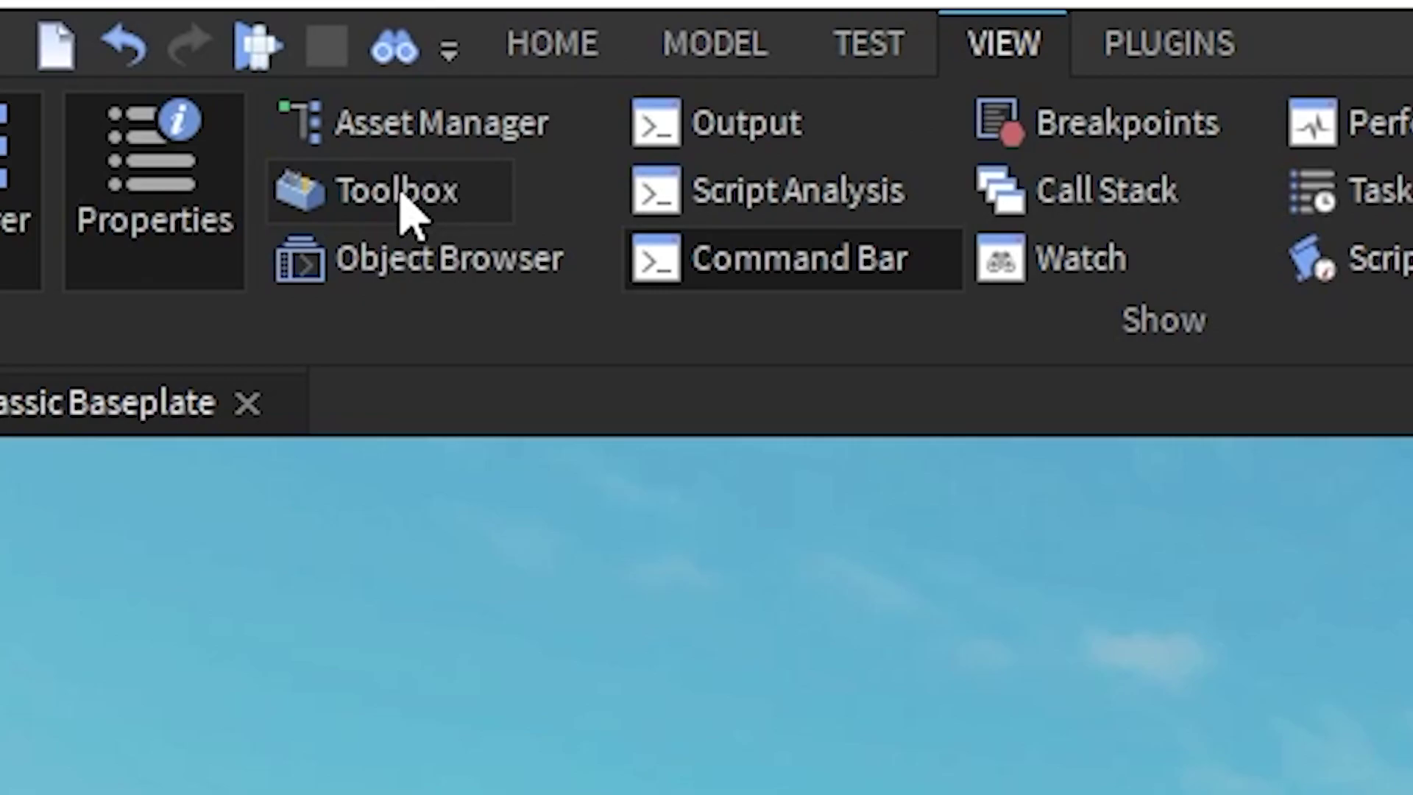
click(75, 31)
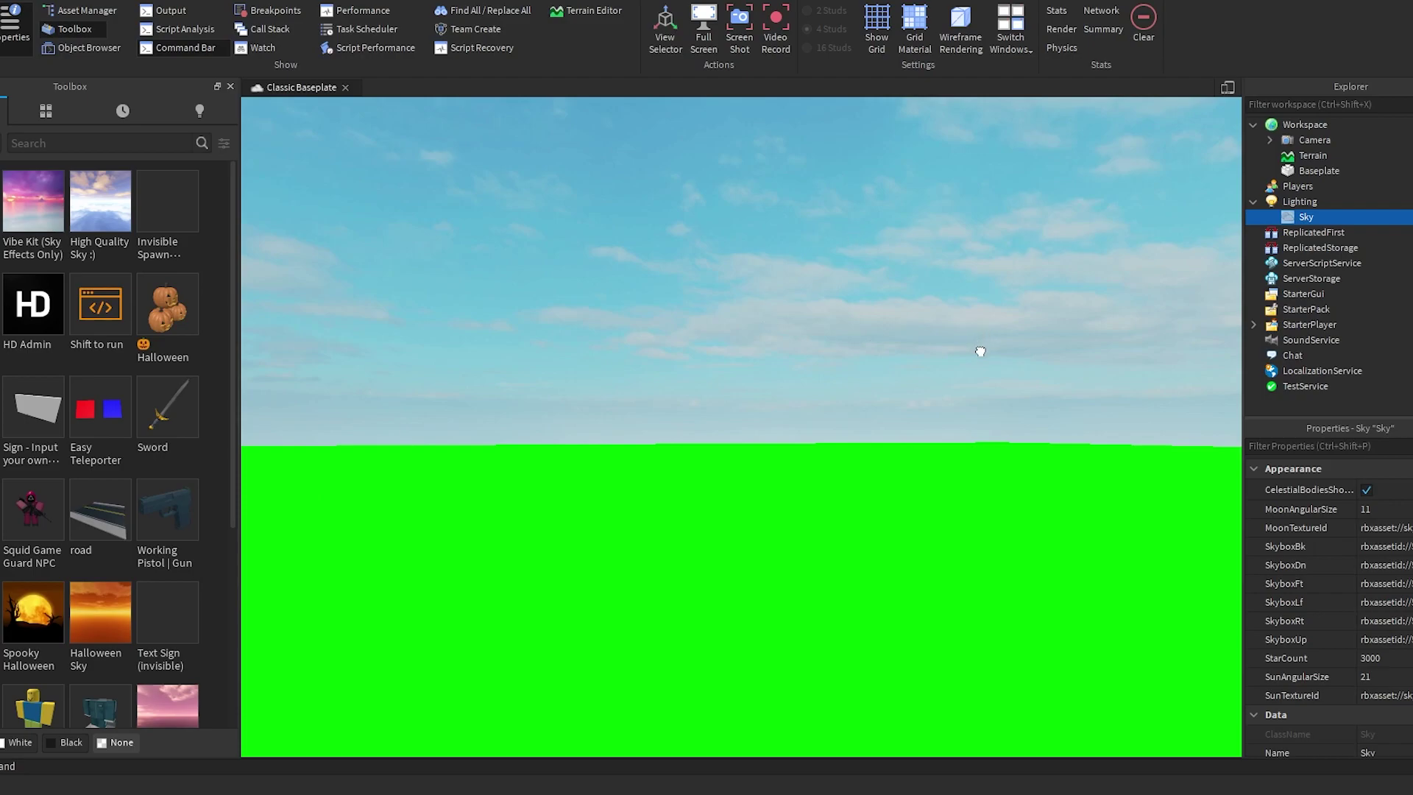
drag(873, 511, 911, 496)
click(911, 496)
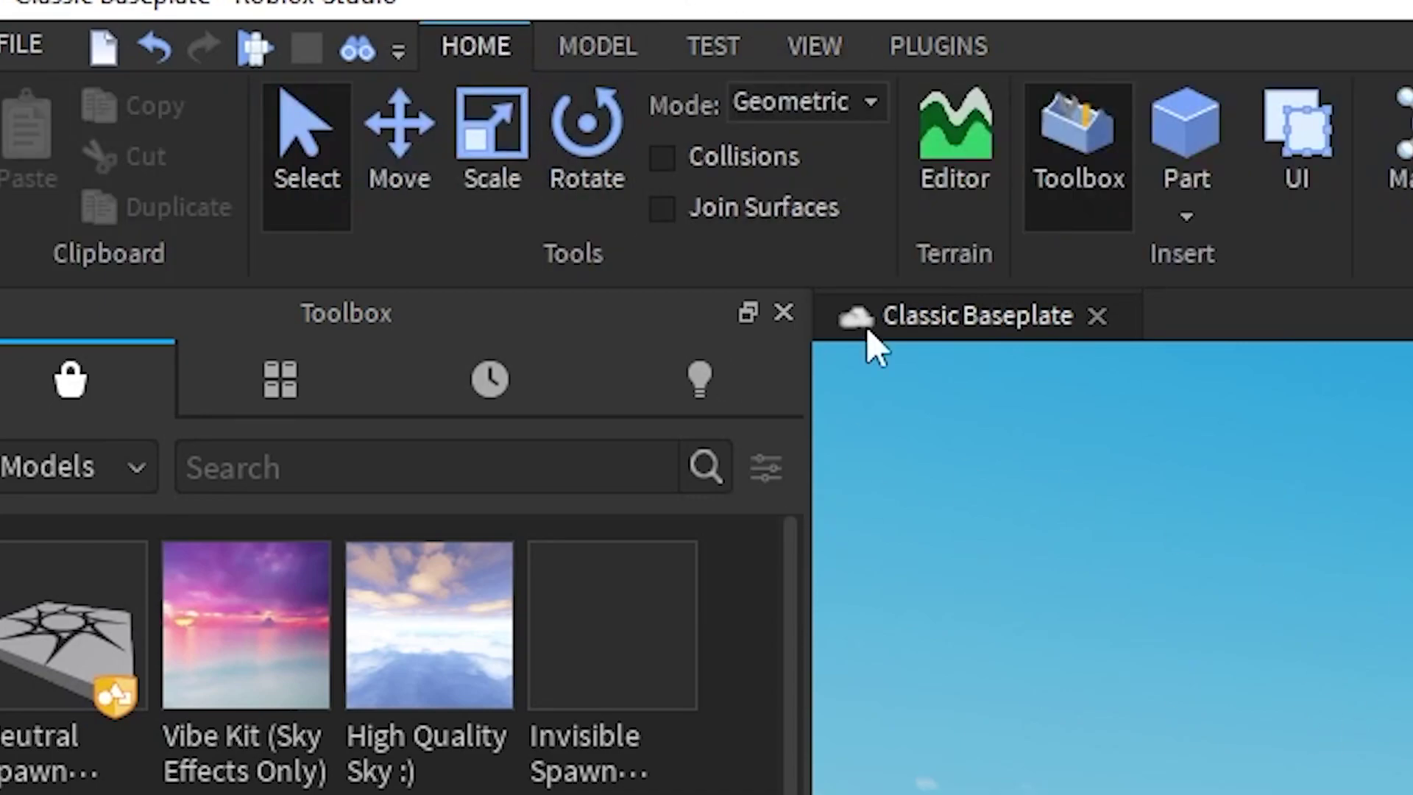
Hide the Explorer, Properties and Toolbox windows and frame the baseplate's horizon across the viewport
click(809, 50)
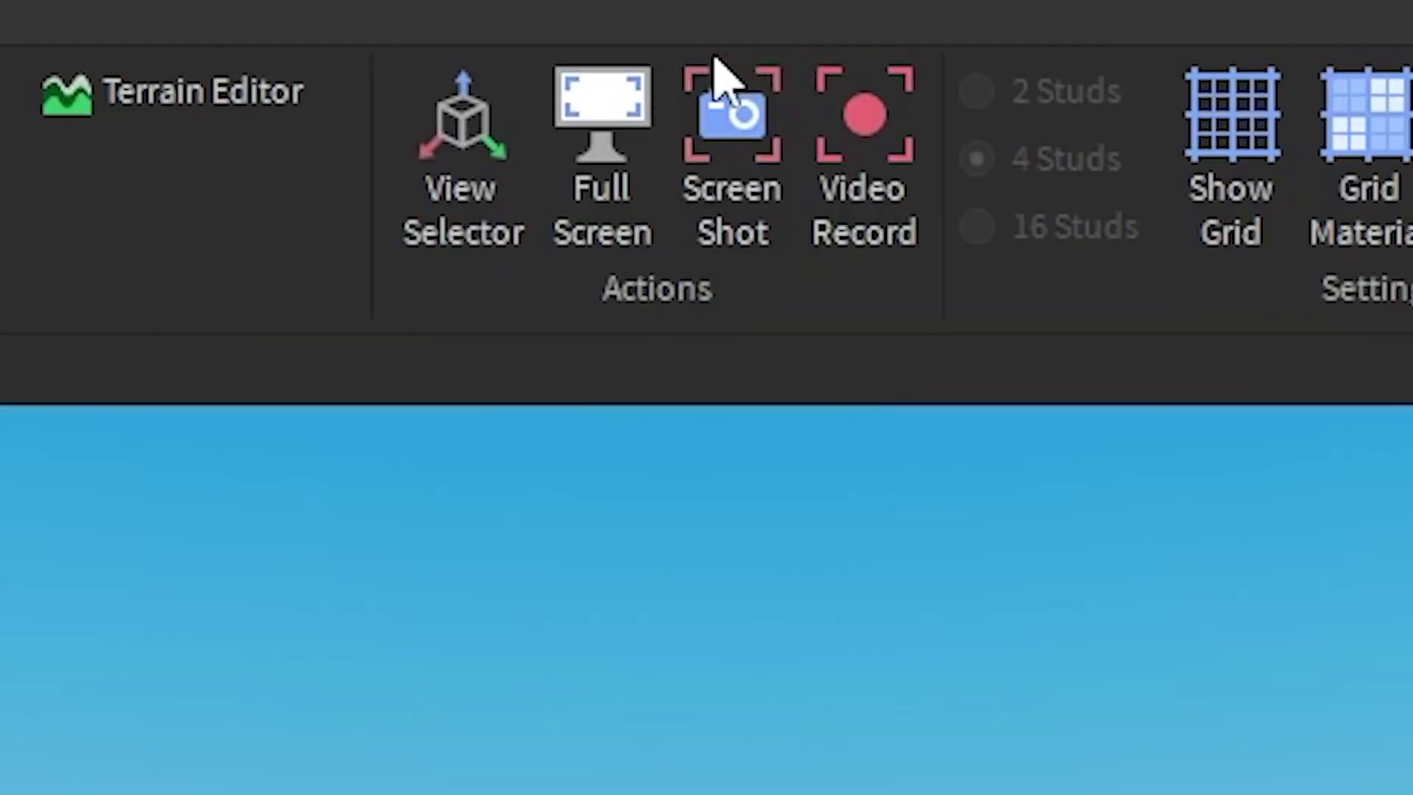
drag(774, 306, 774, 306)
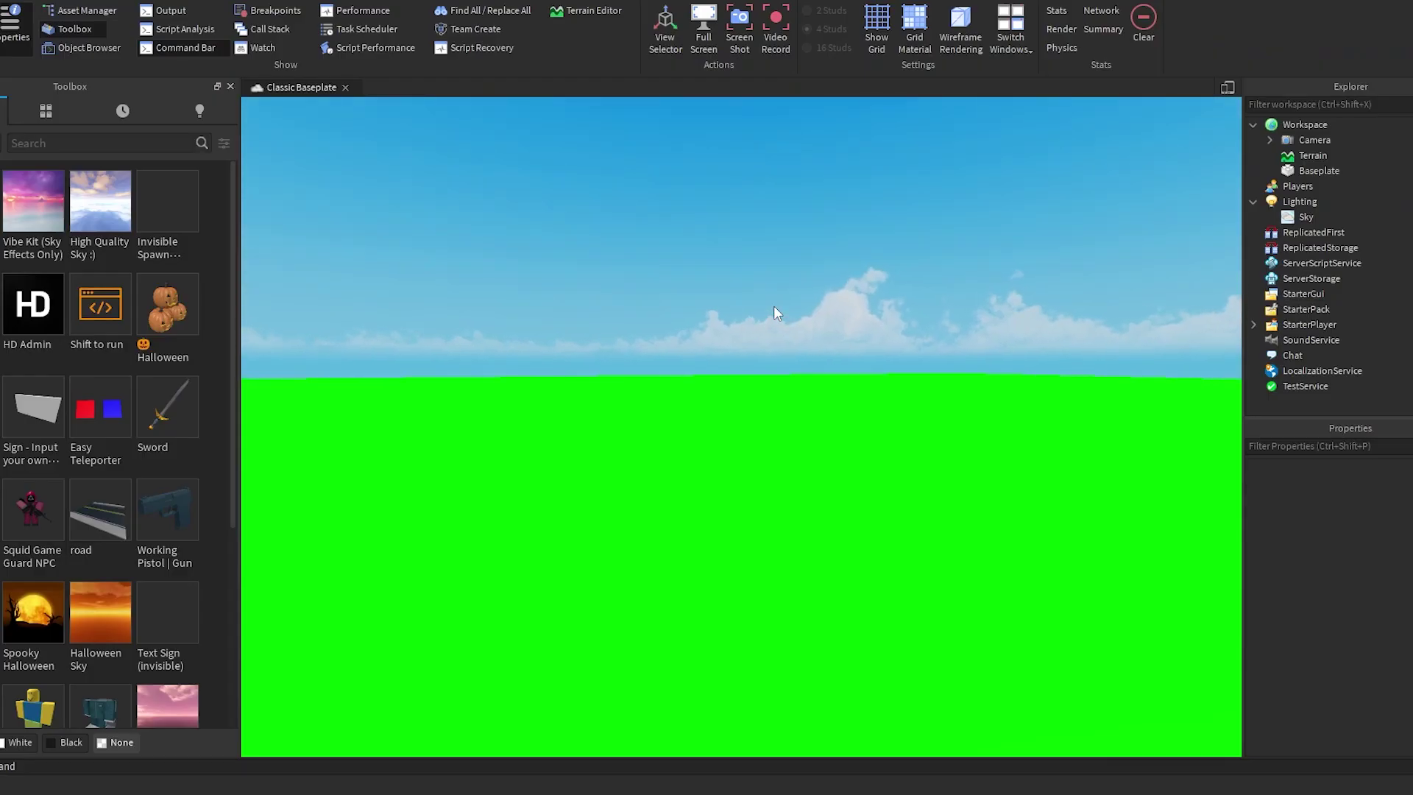
click(15, 26)
click(0, 27)
click(75, 28)
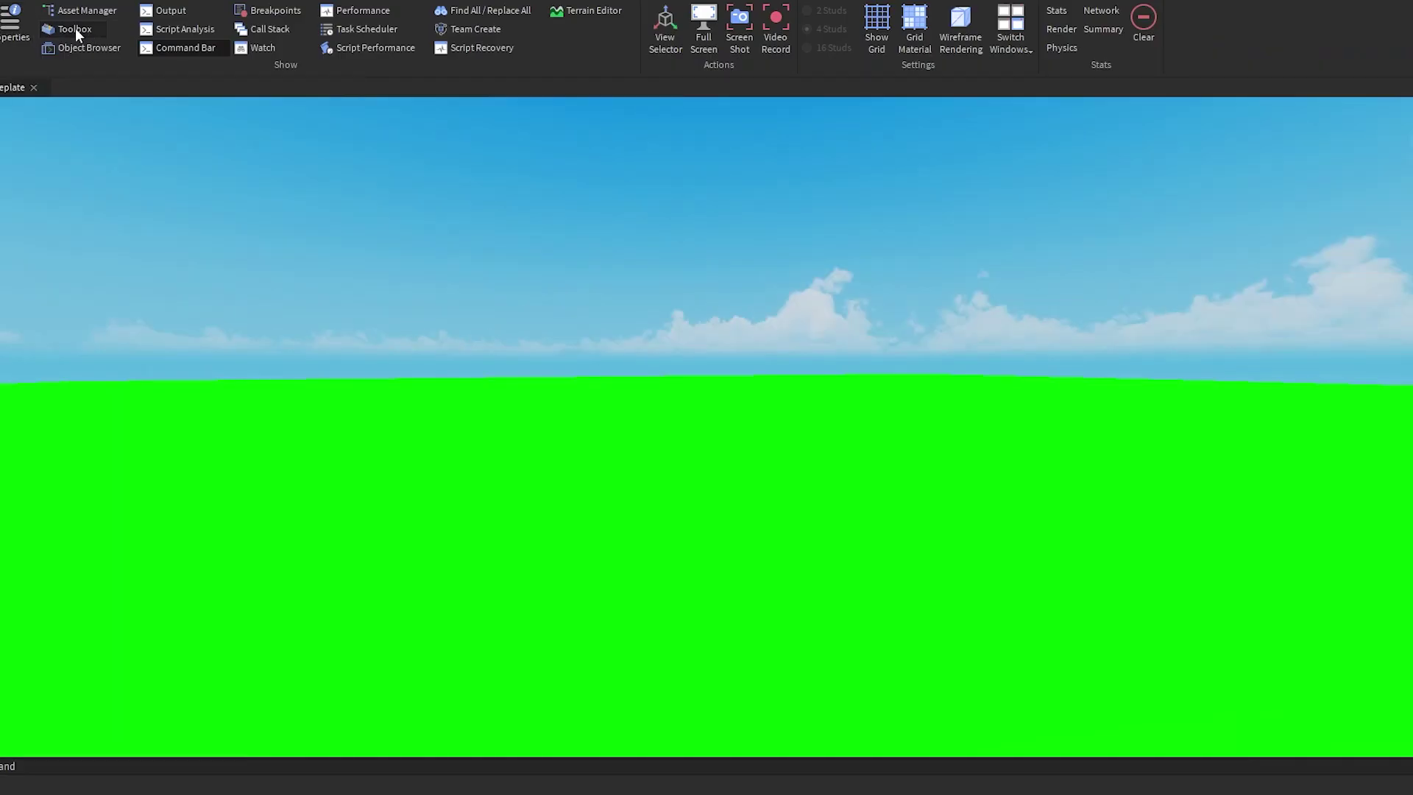
mouse_move(839, 456)
mouse_down()
mouse_move(828, 482)
mouse_move(850, 475)
mouse_up()
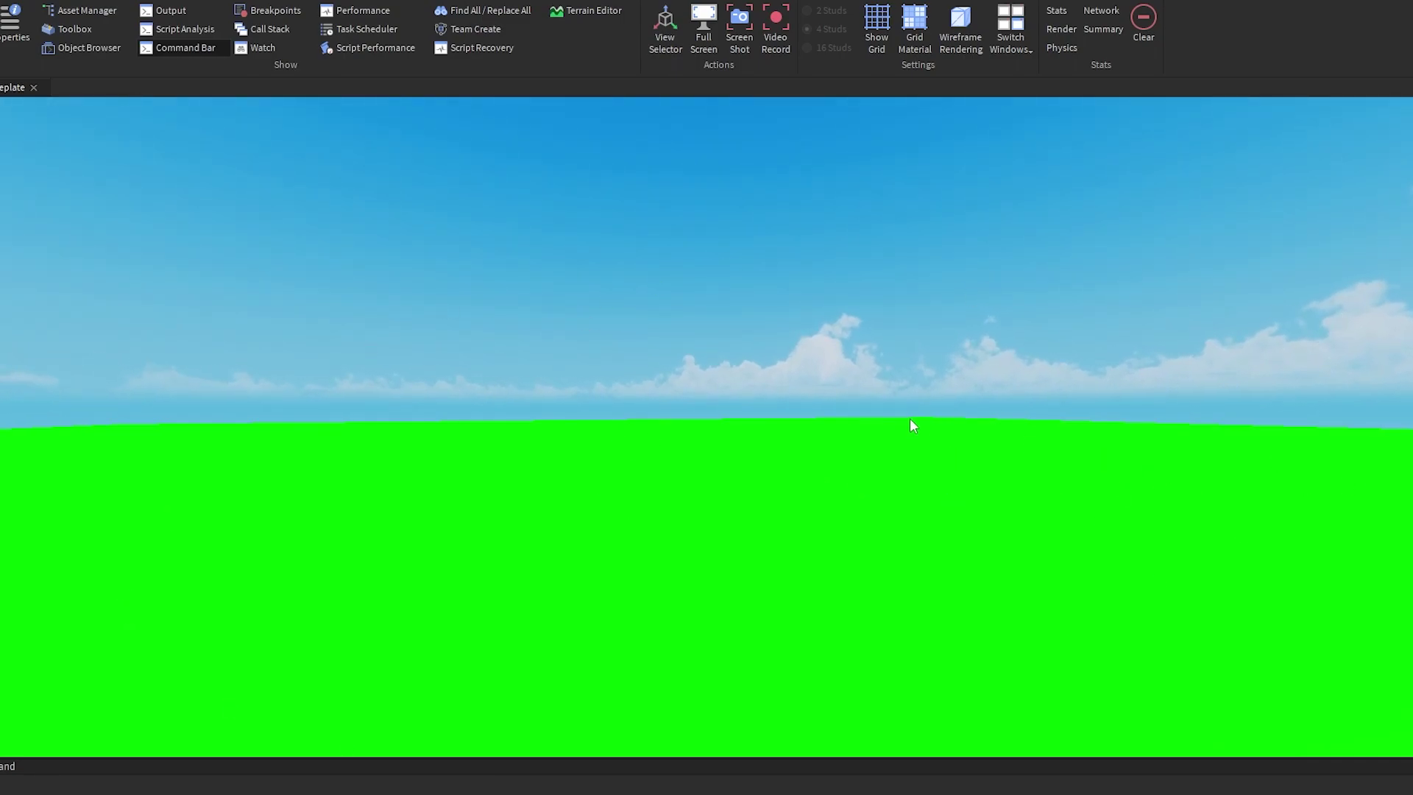
drag(902, 418, 902, 418)
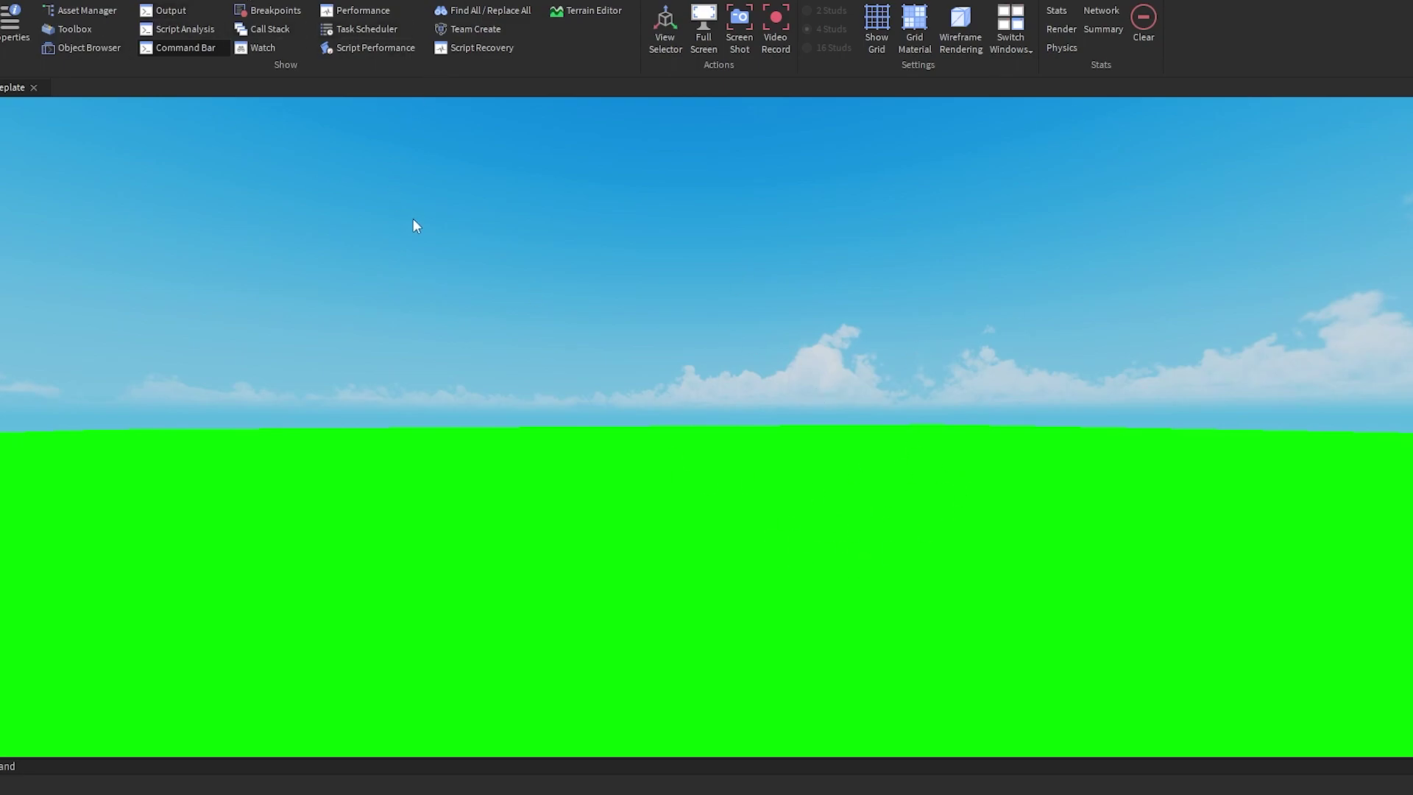
Show the Toolbox again and search its models for "blue background"
click(69, 26)
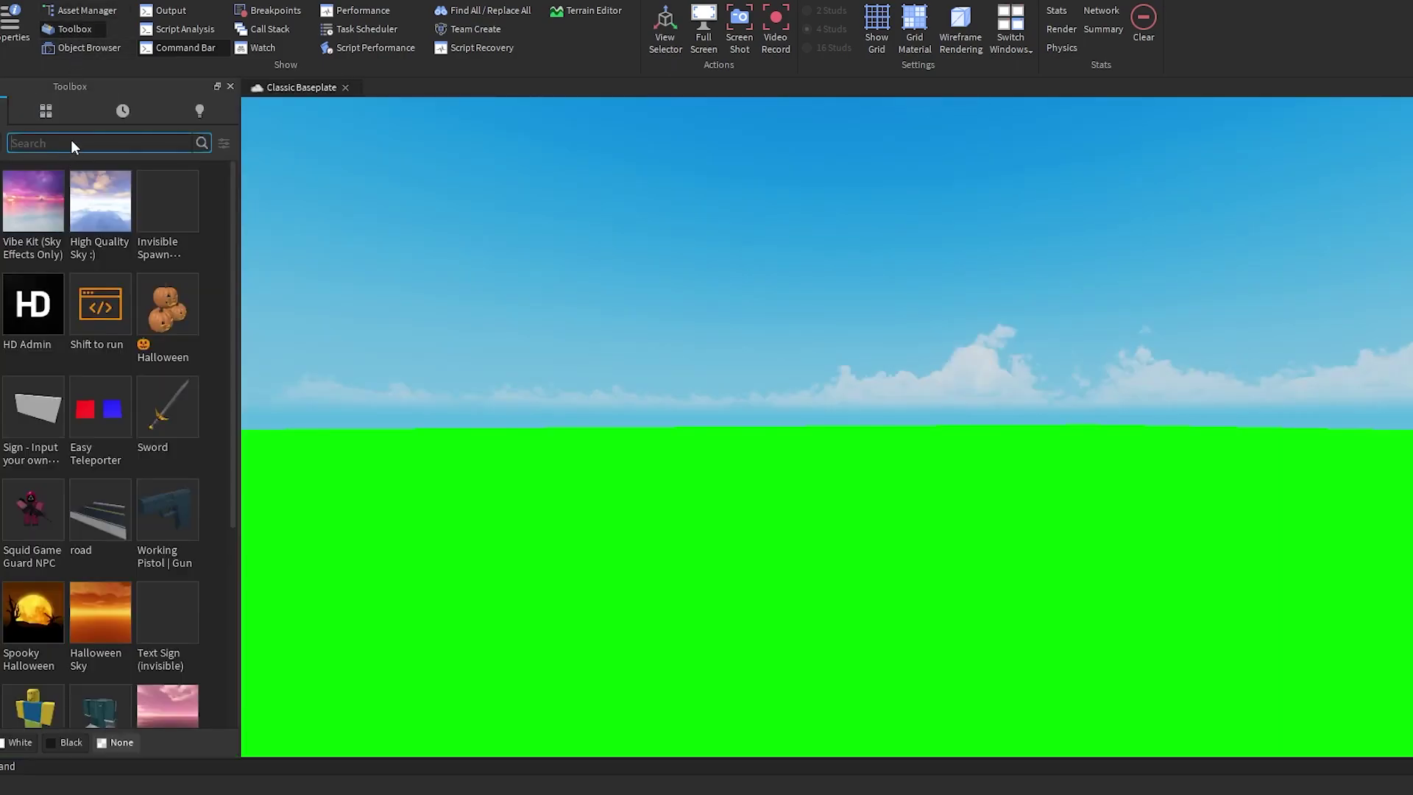
text(back)
key(BackSpace)
key(BackSpace)
key(BackSpace)
key(BackSpace)
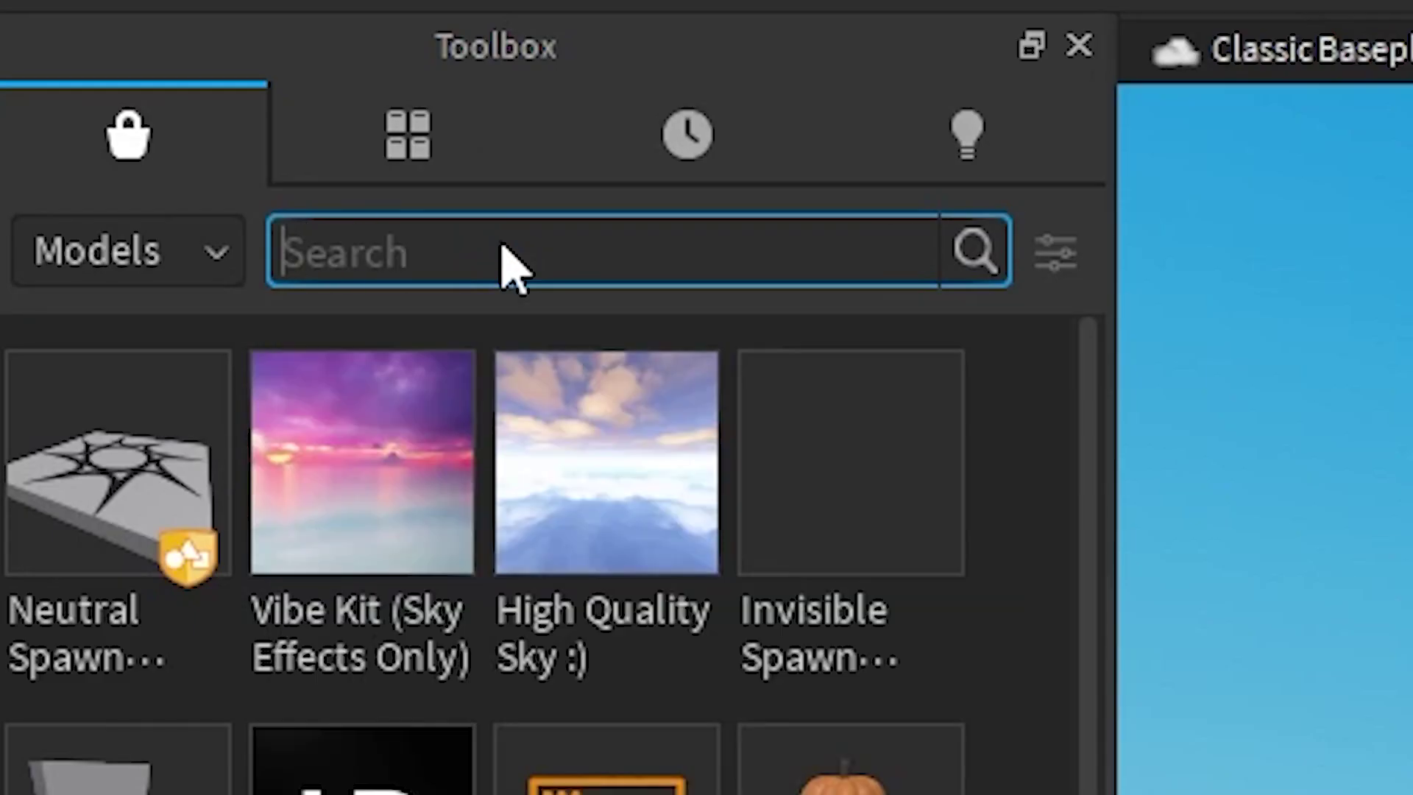
text(blue backgrun)
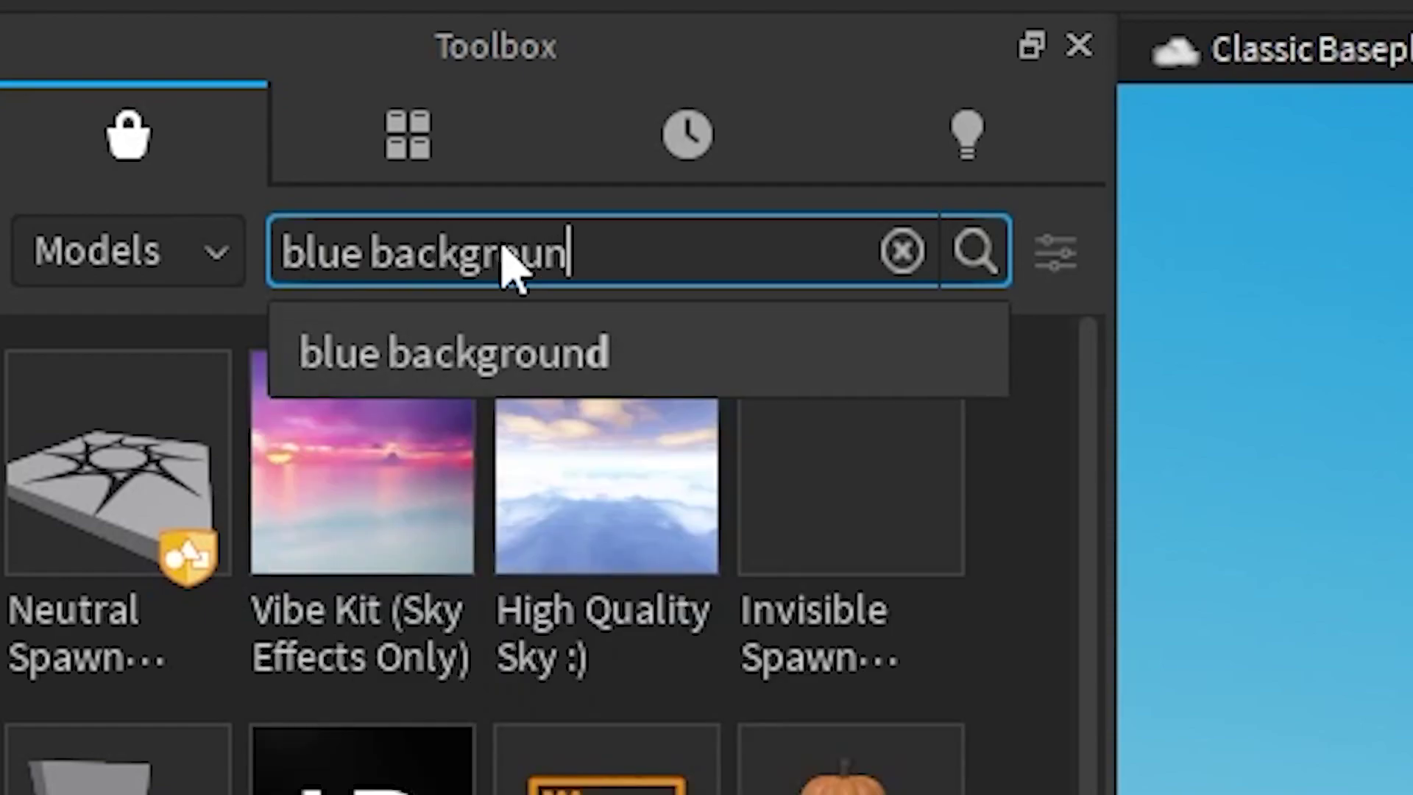
key(Down)
key(Return)
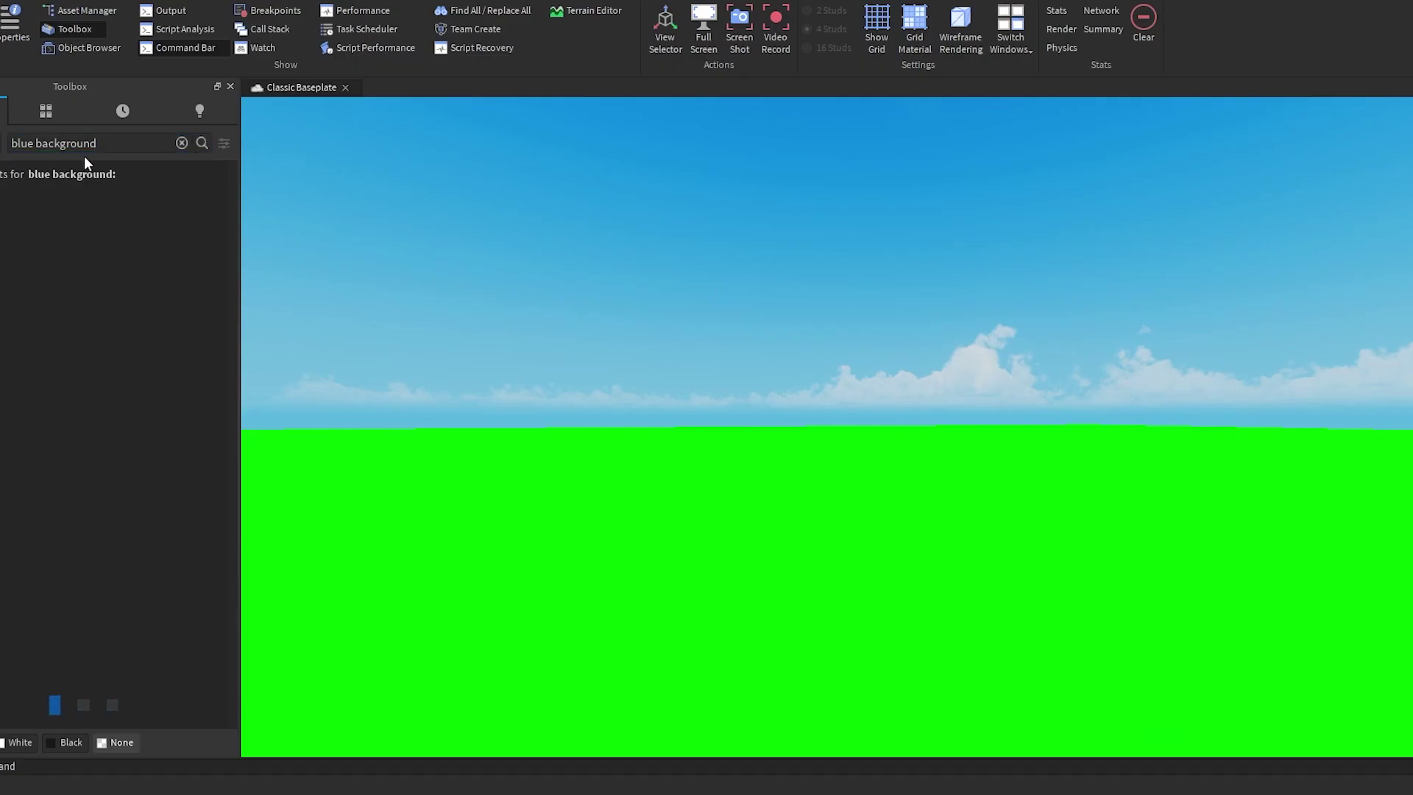
Change the Toolbox model search to "blue sky"
click(129, 146)
key(BackSpace)
key(BackSpace)
key(BackSpace)
key(BackSpace)
key(BackSpace)
key(BackSpace)
key(BackSpace)
key(BackSpace)
key(BackSpace)
key(BackSpace)
text(sky)
key(Return)
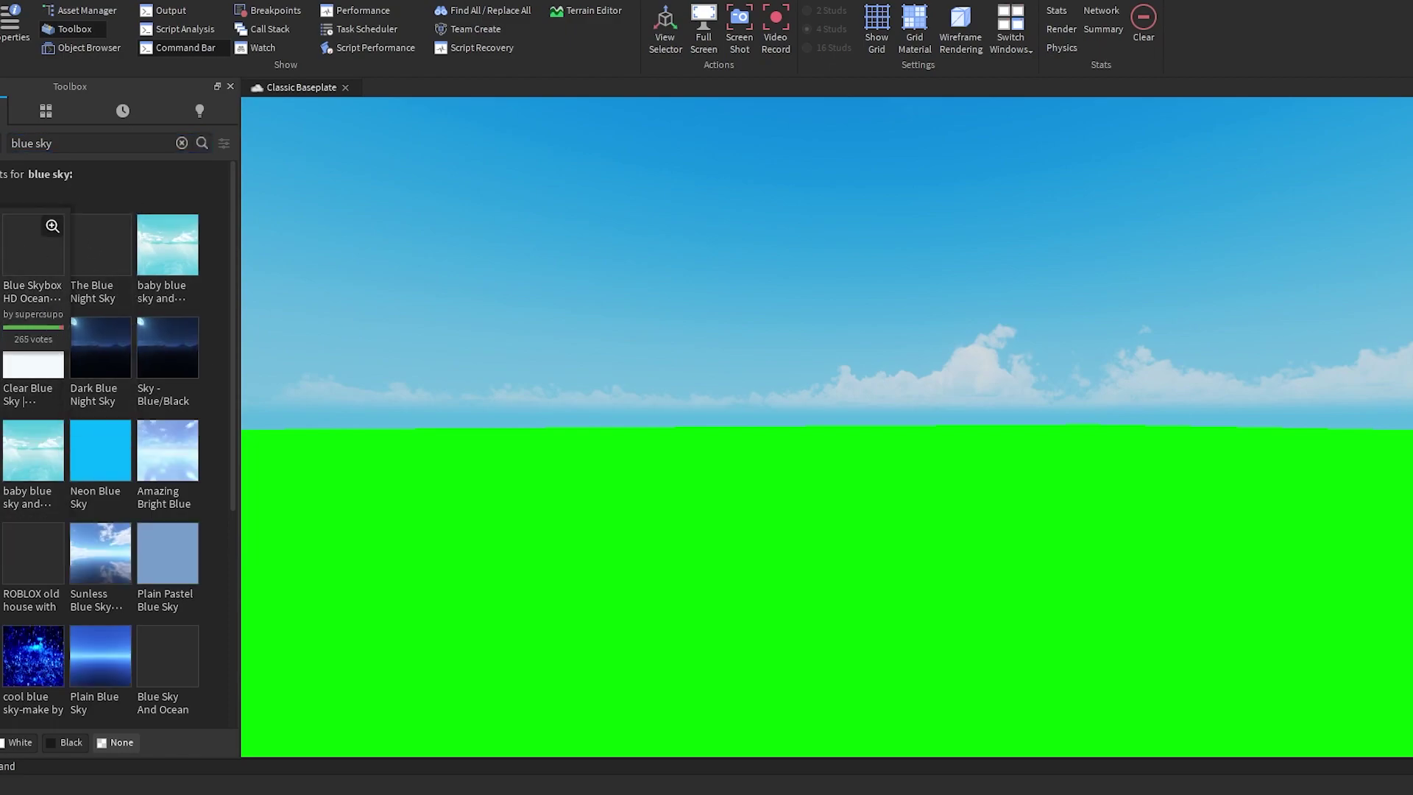
Try the baby blue sky model from the search results as the scene's sky
mouse_move(147, 265)
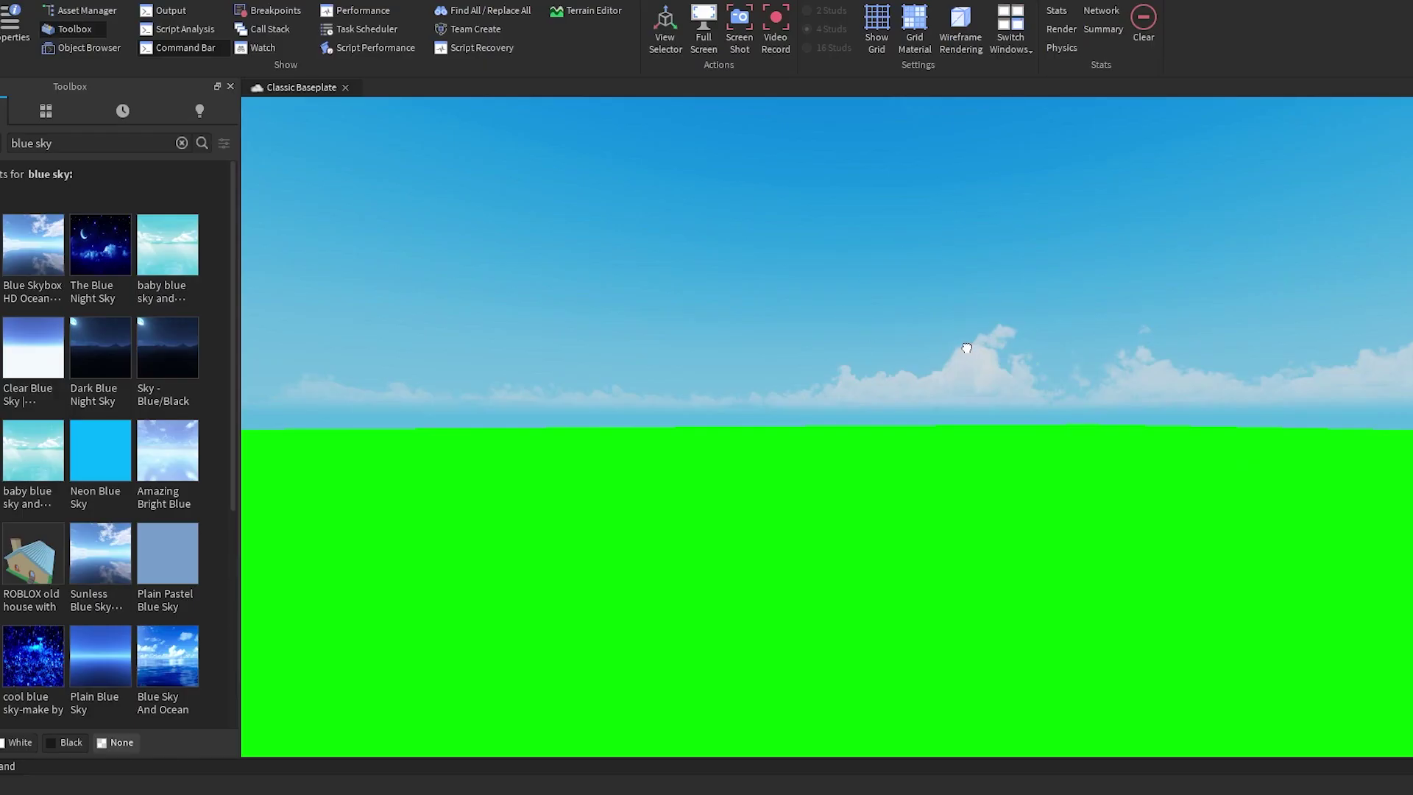
drag(967, 348, 967, 347)
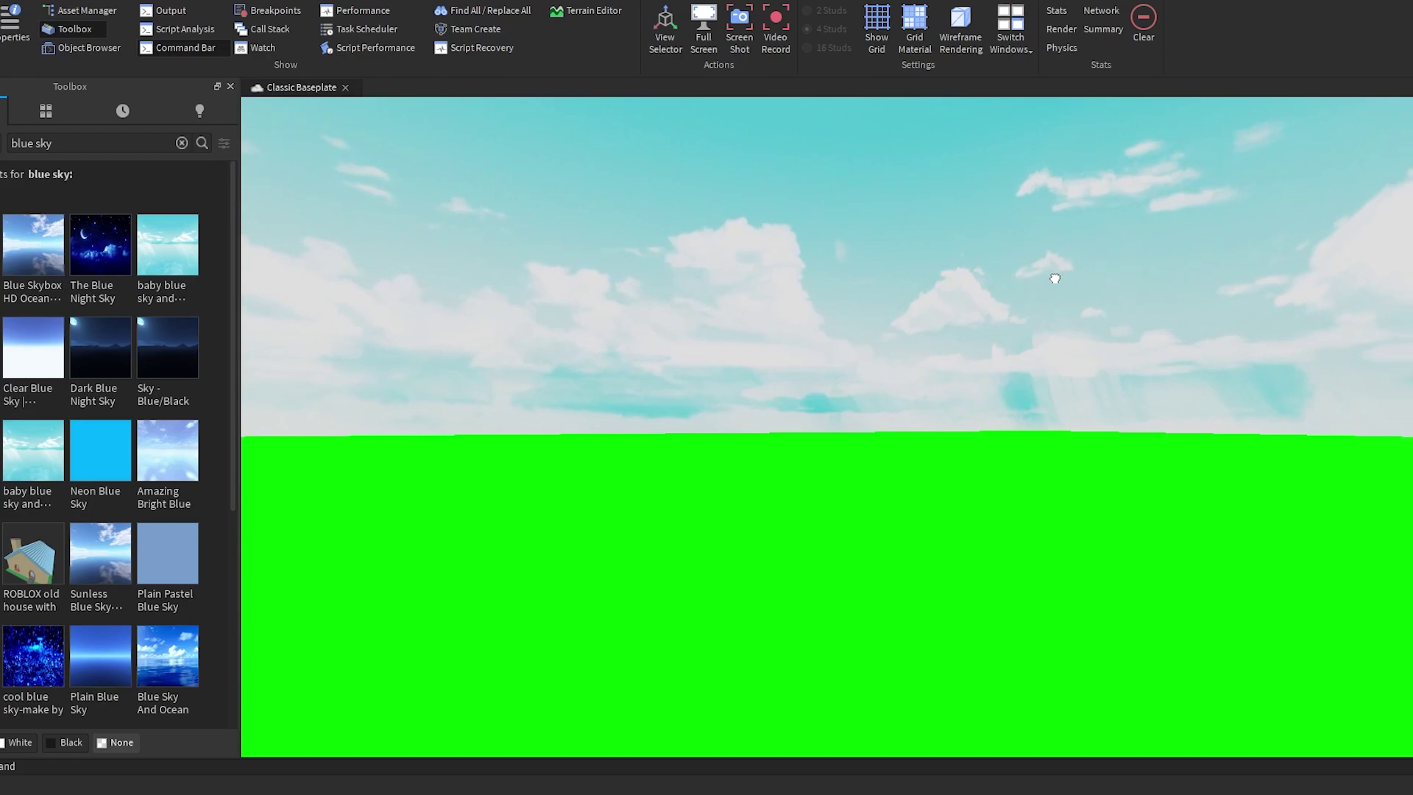
drag(960, 250, 959, 249)
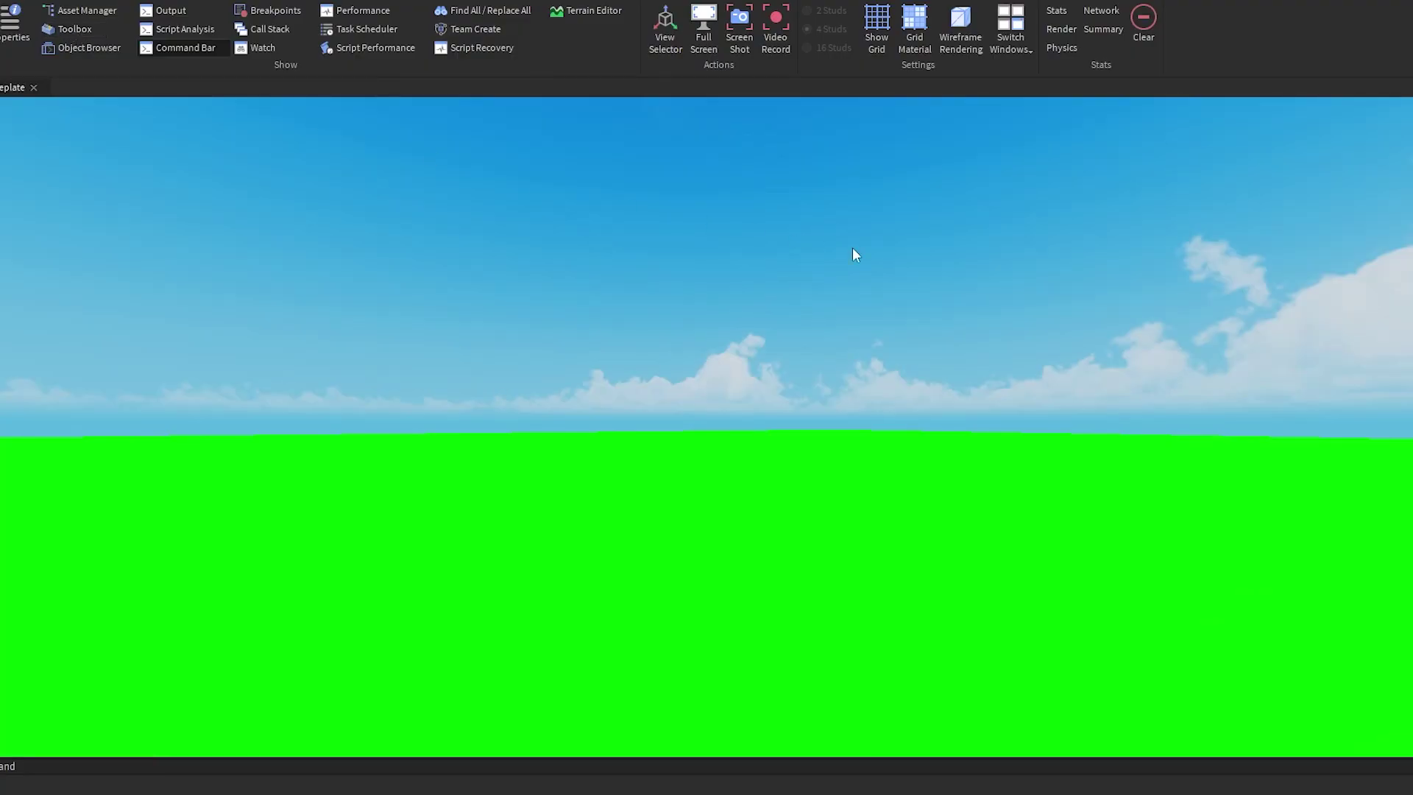
Capture a screenshot of the framed green baseplate and sky, and open RobloxScreenShot20211023_201012477 from the screenshots folder
drag(853, 248, 852, 248)
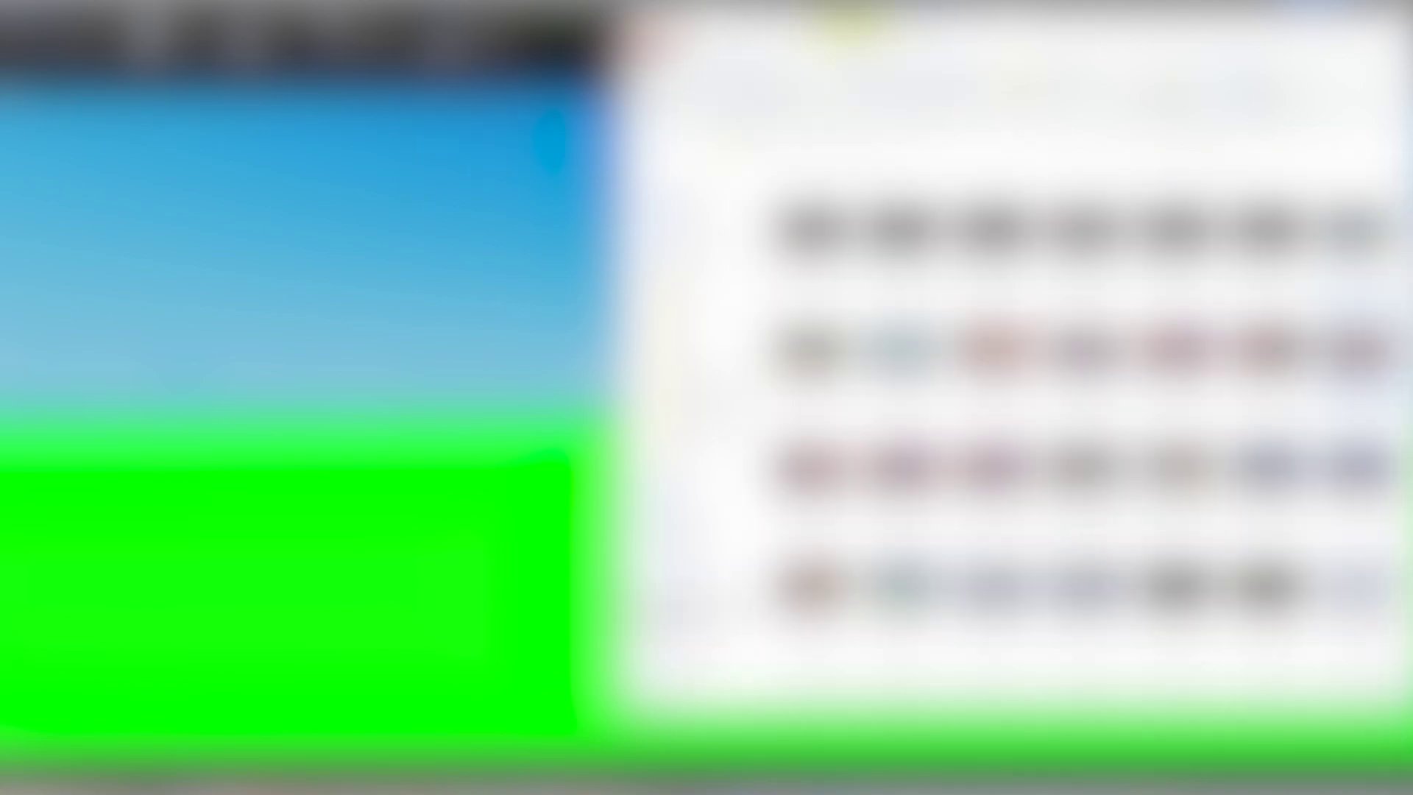
scroll(1270, 240, down, 8)
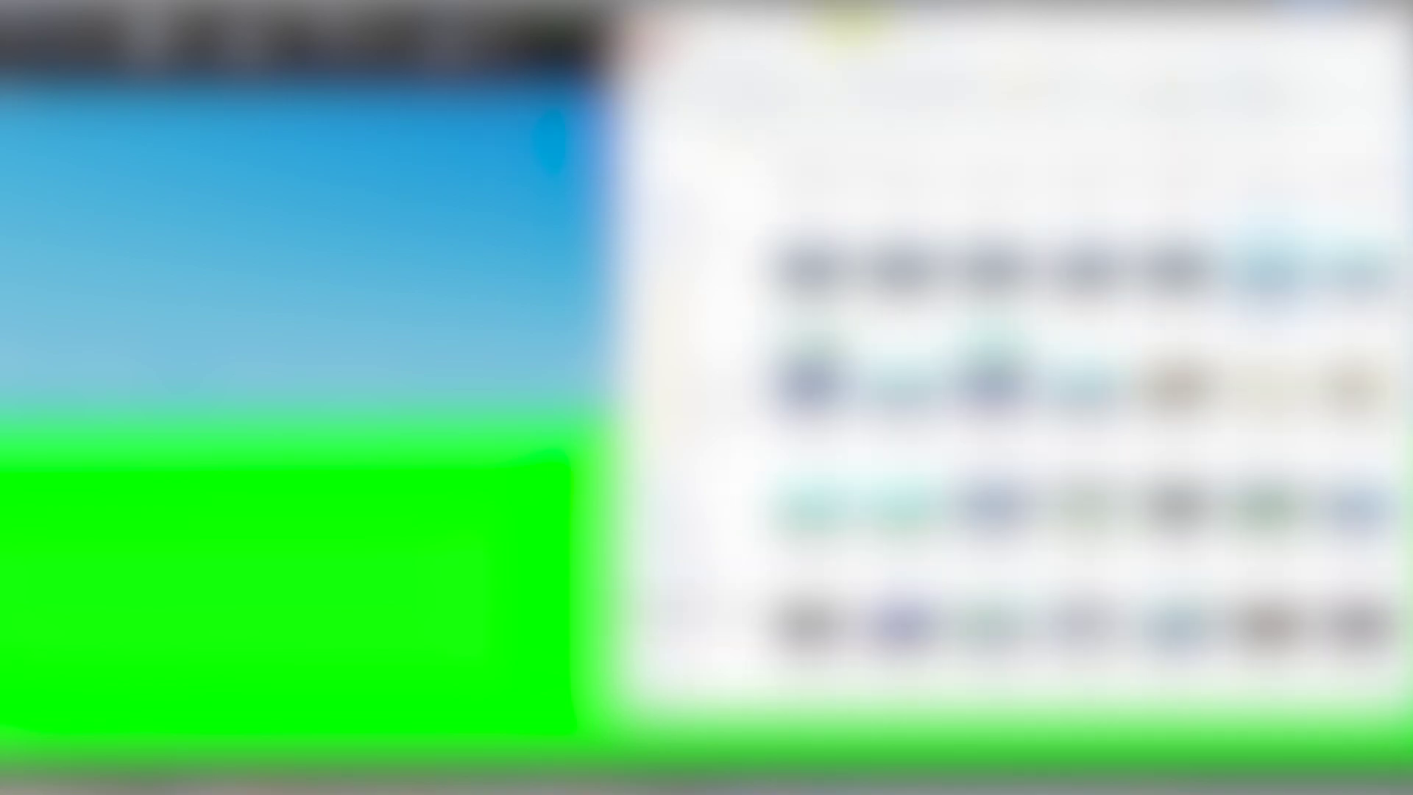
scroll(1270, 295, down, 15)
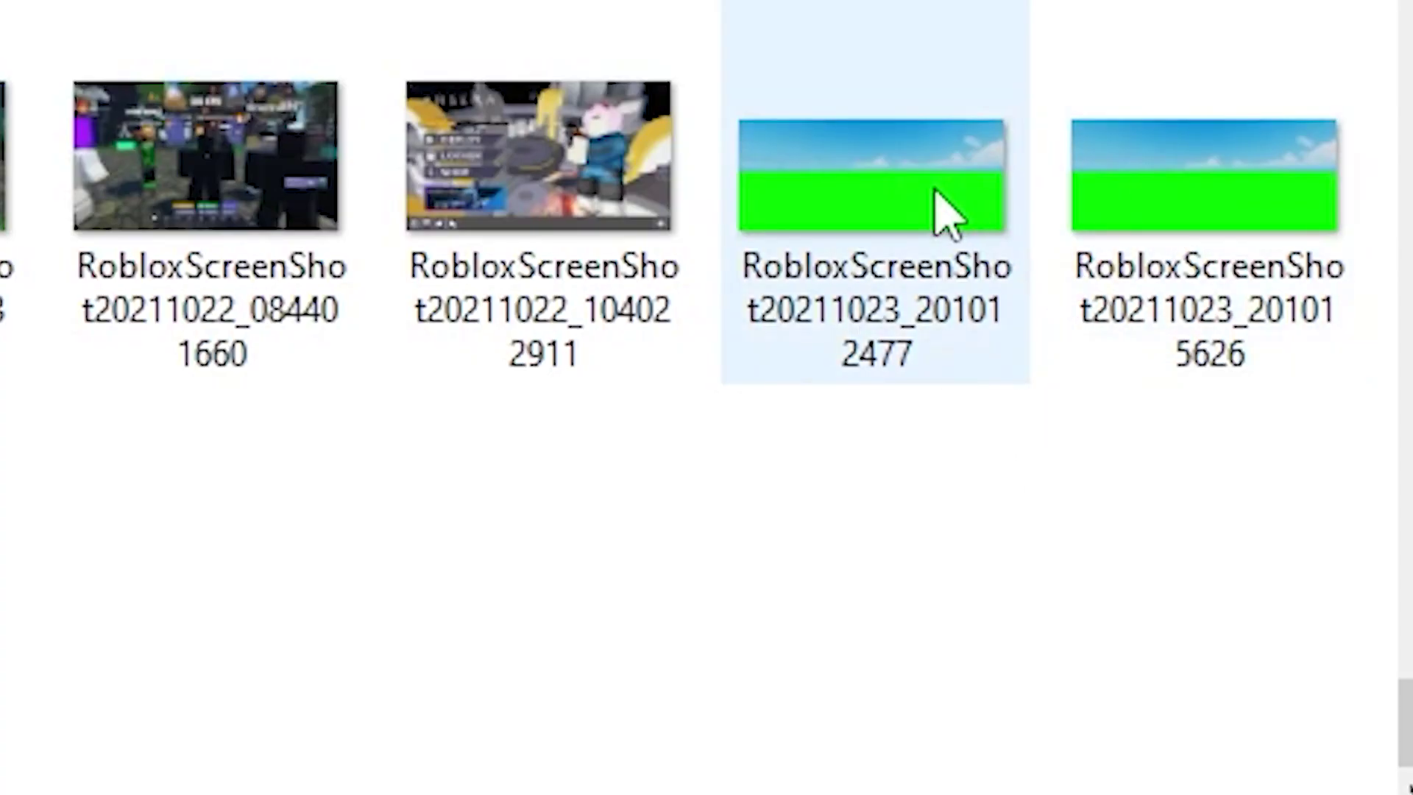
double_click(946, 214)
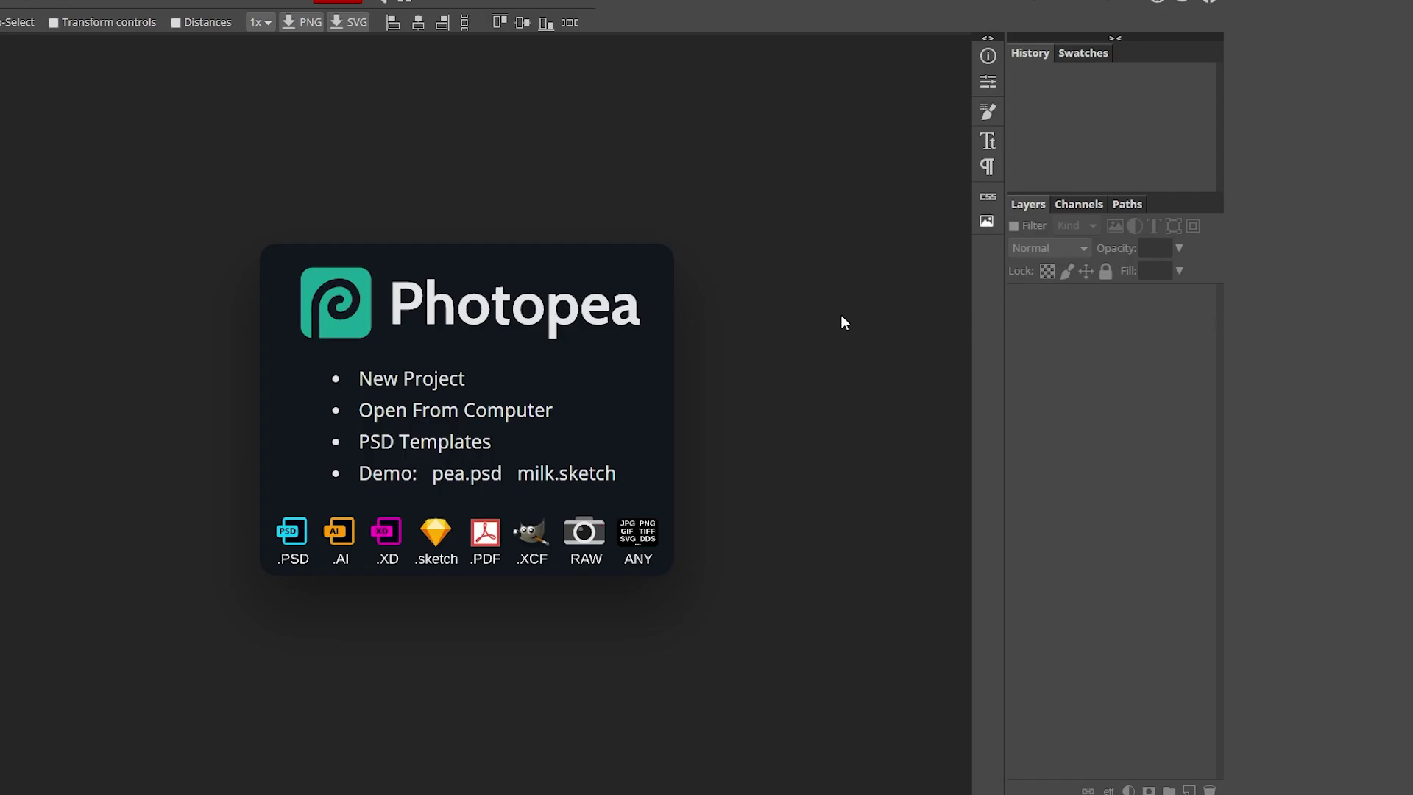
In Photopea, create a new project named "blue and green" with a size of 1280 × 720 pixels
click(435, 378)
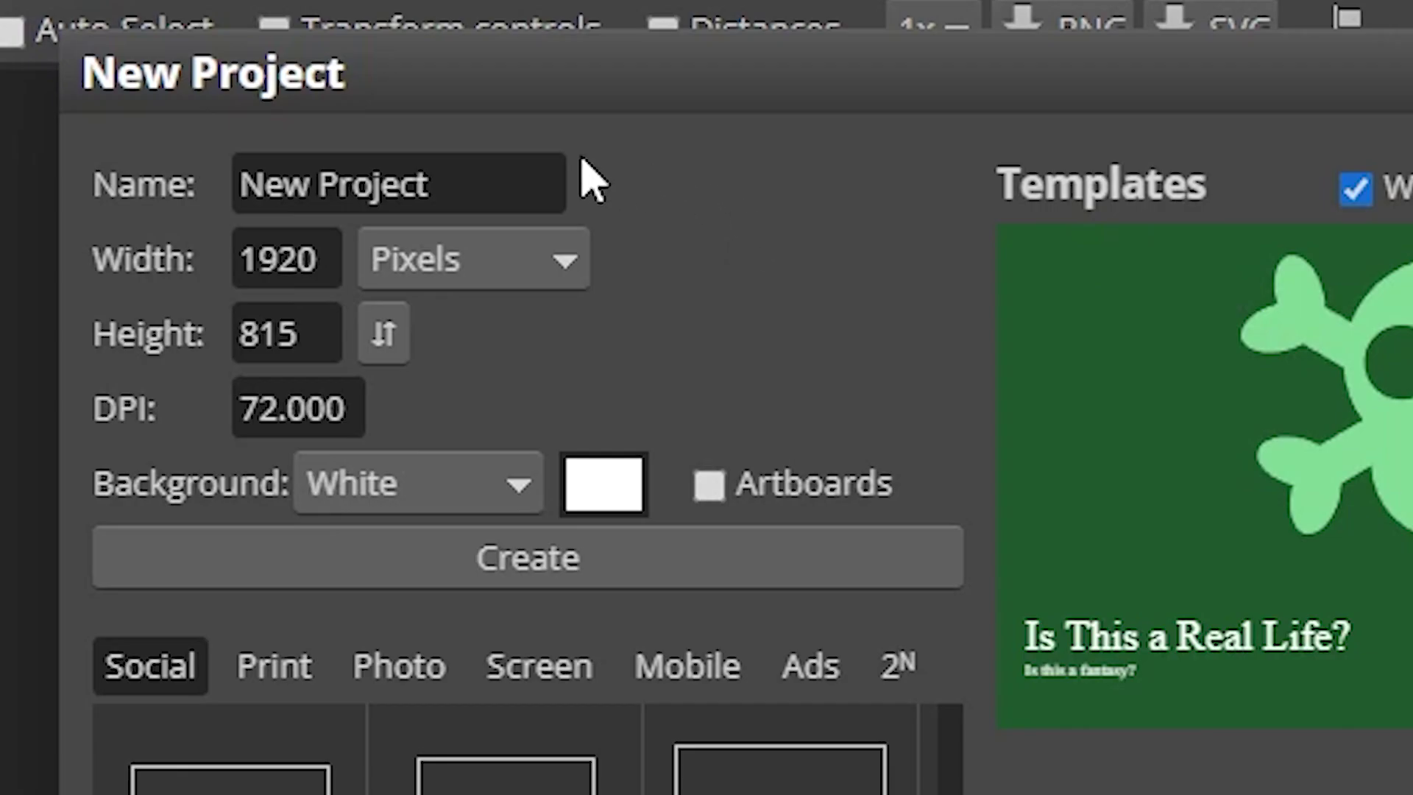
drag(144, 69, 31, 67)
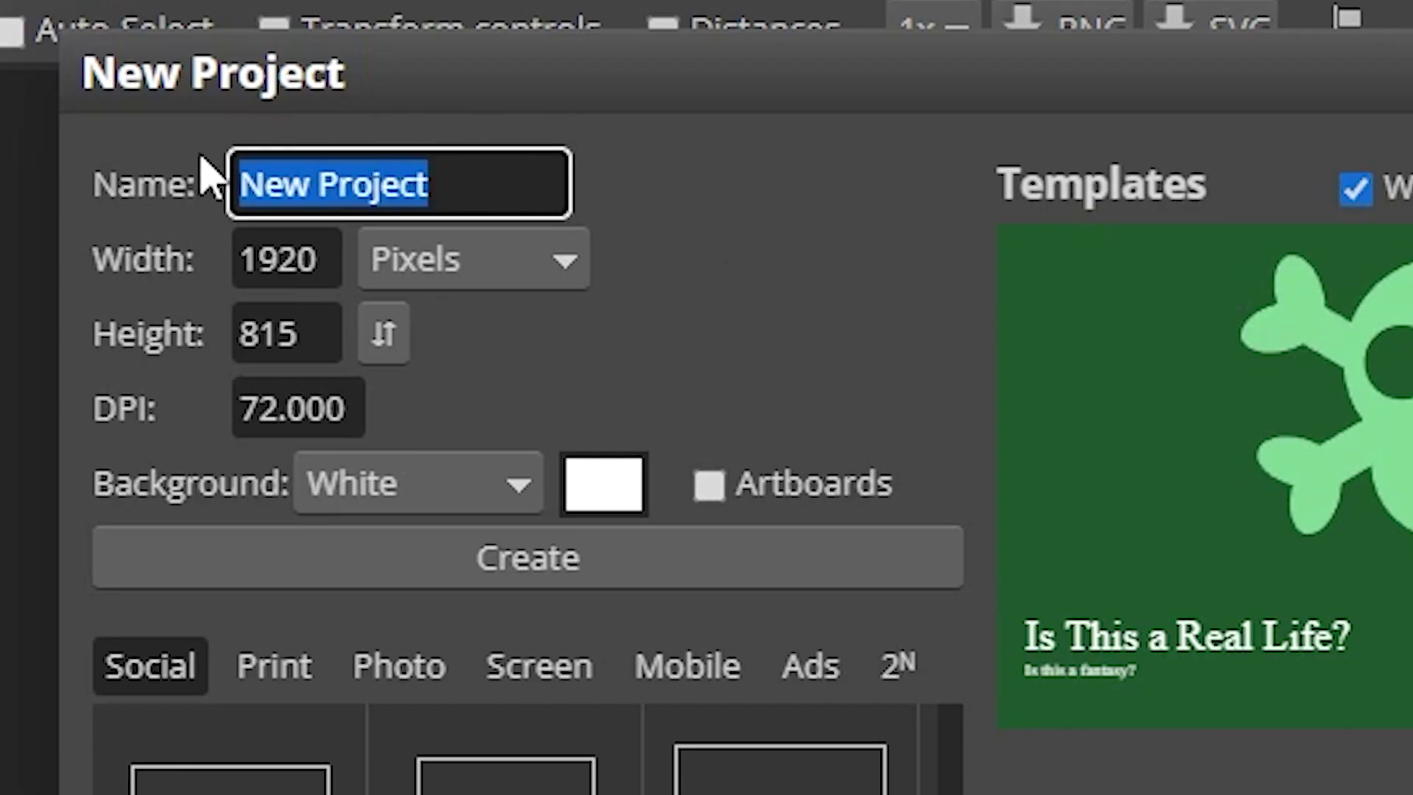
text(blue and green)
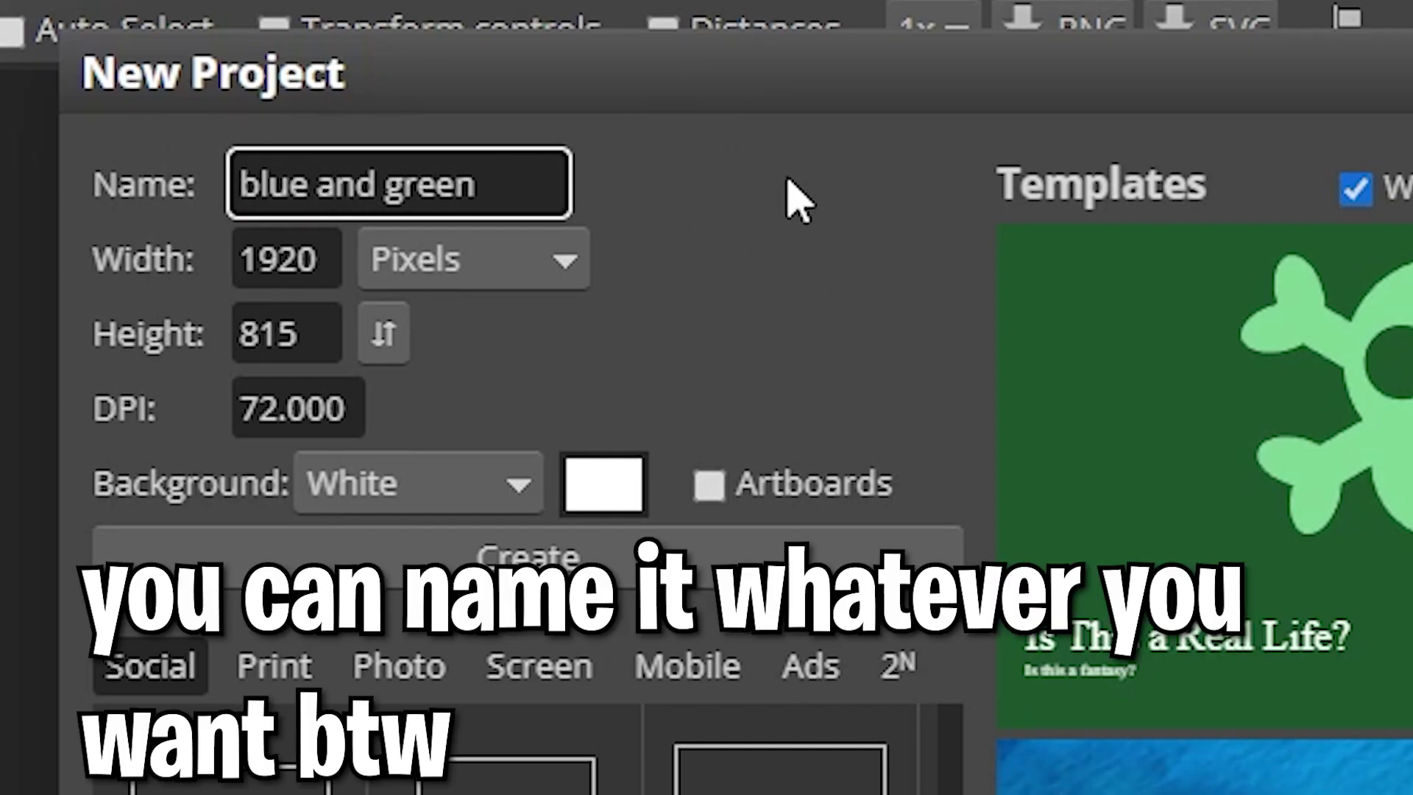
click(802, 362)
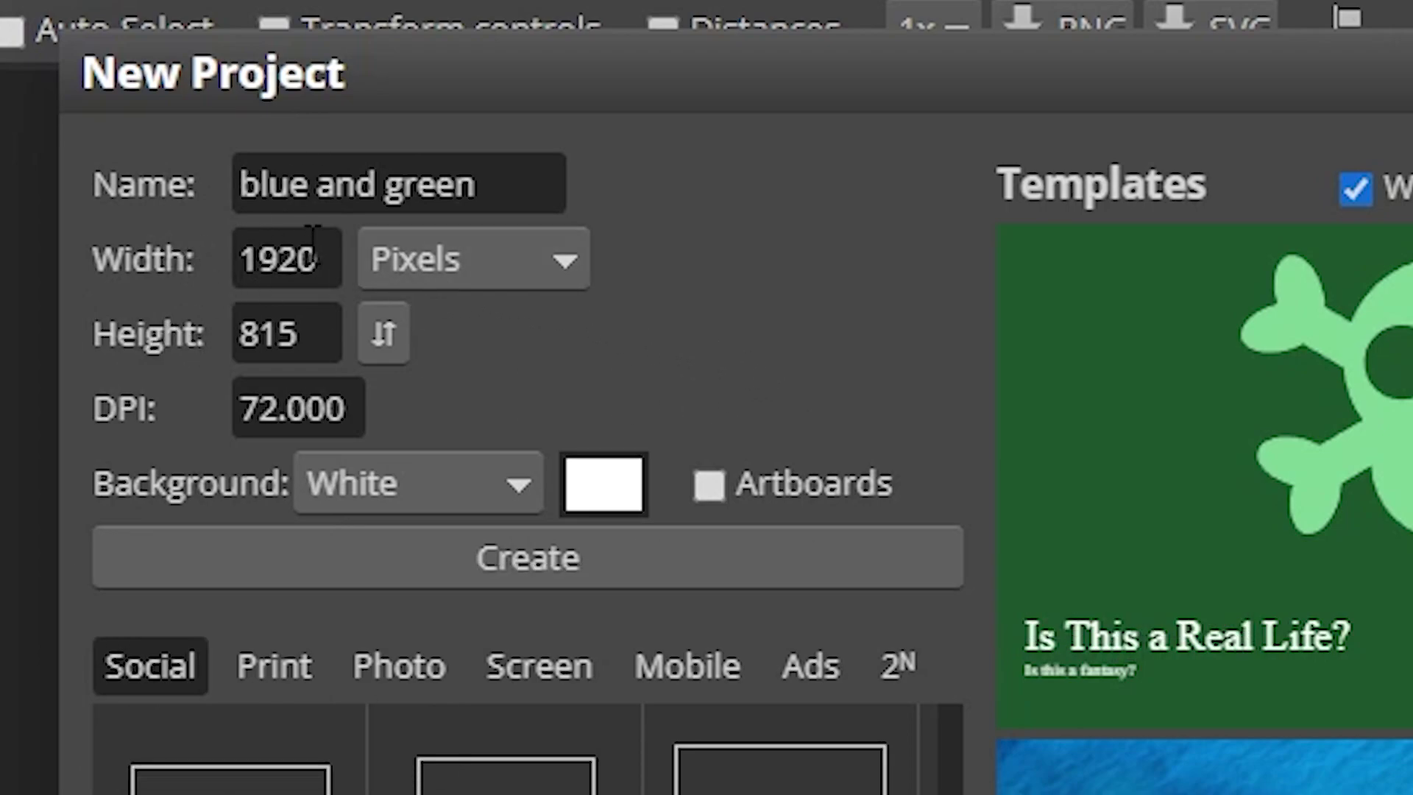
double_click(323, 265)
text(1280)
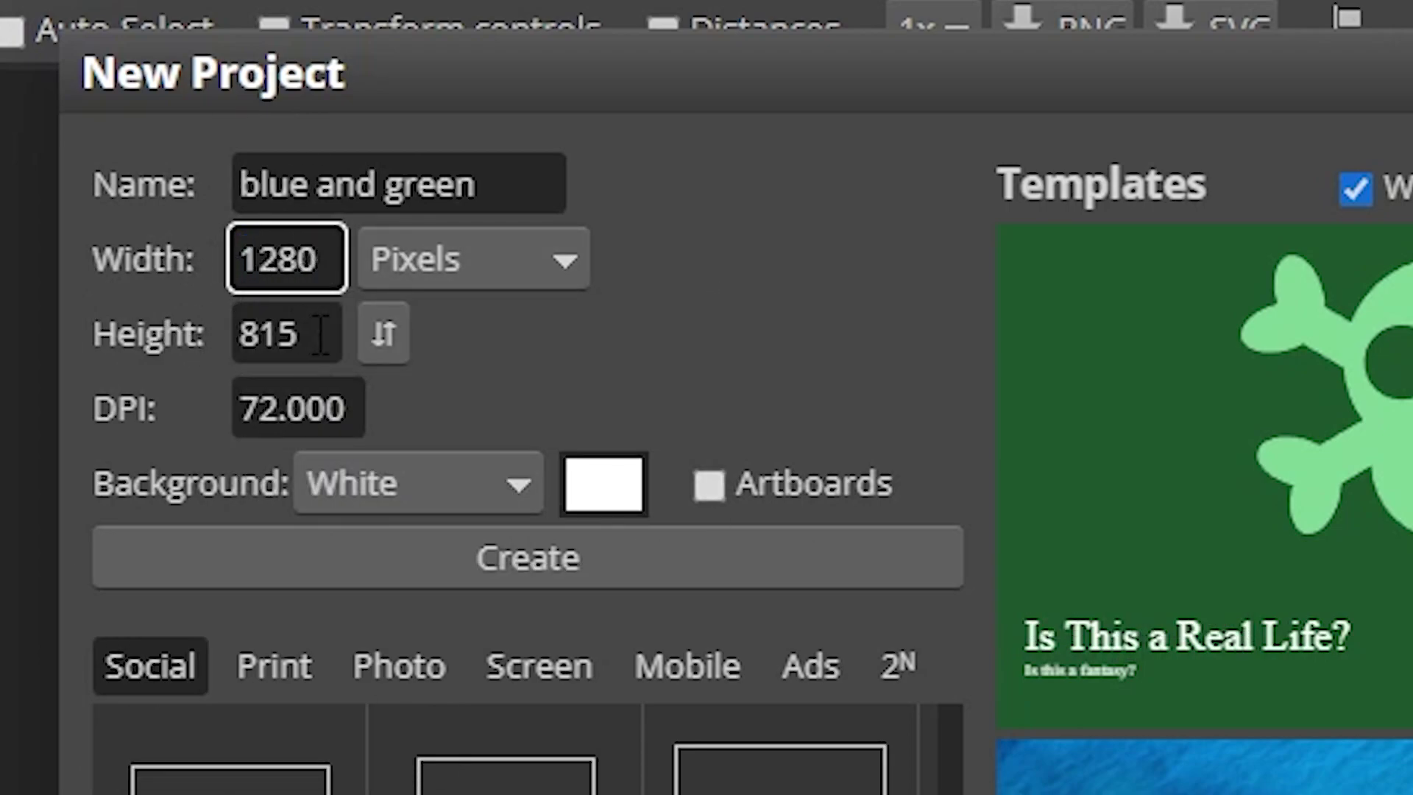
double_click(214, 340)
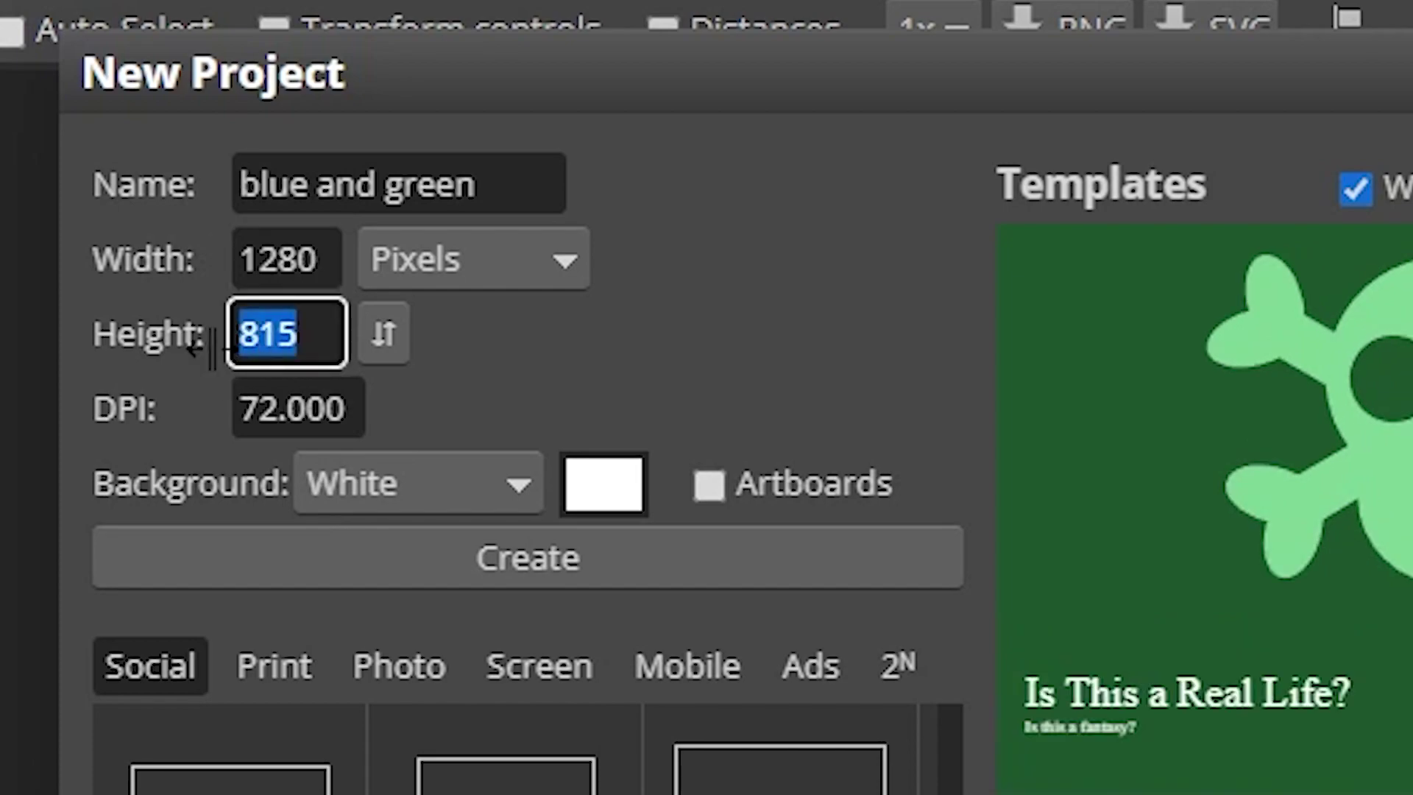
text(720)
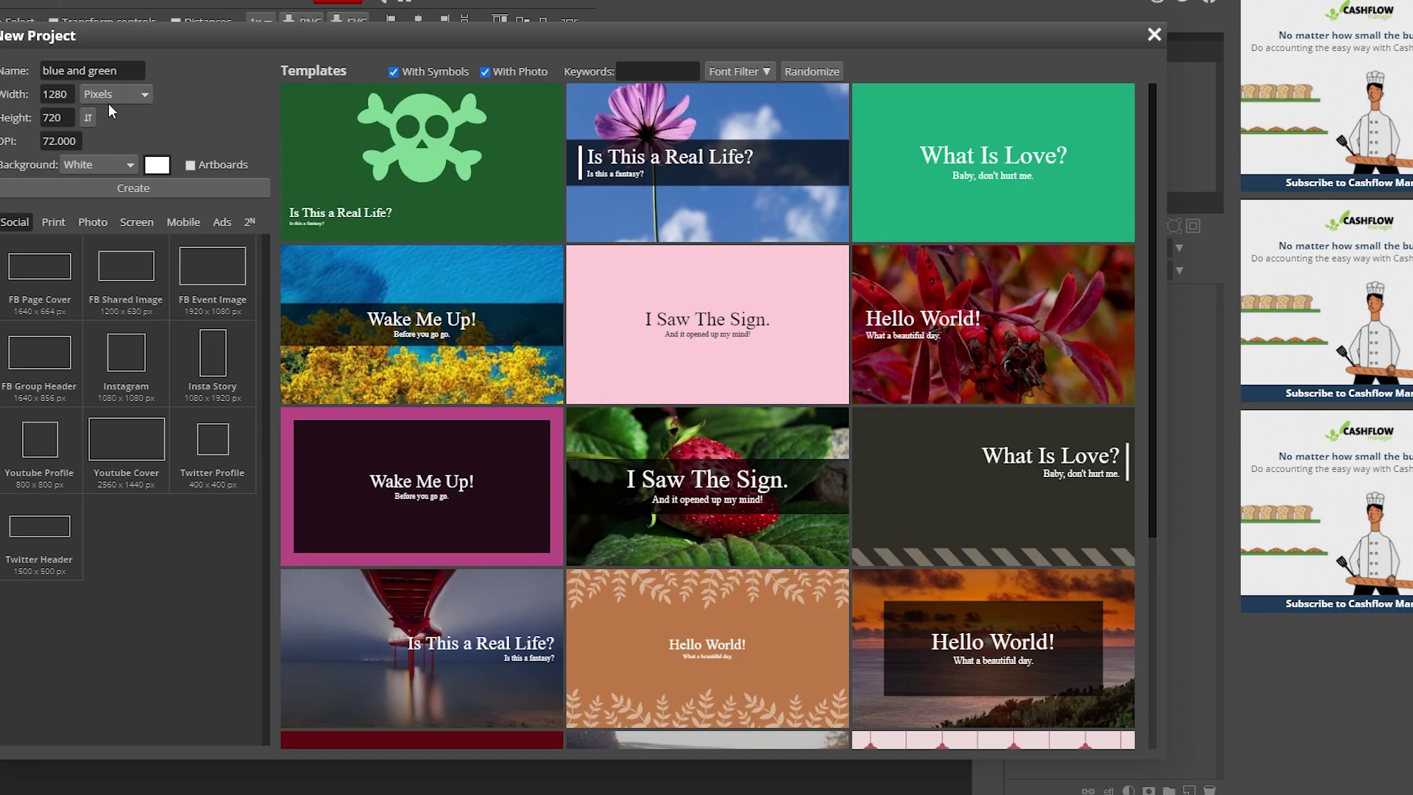
click(156, 187)
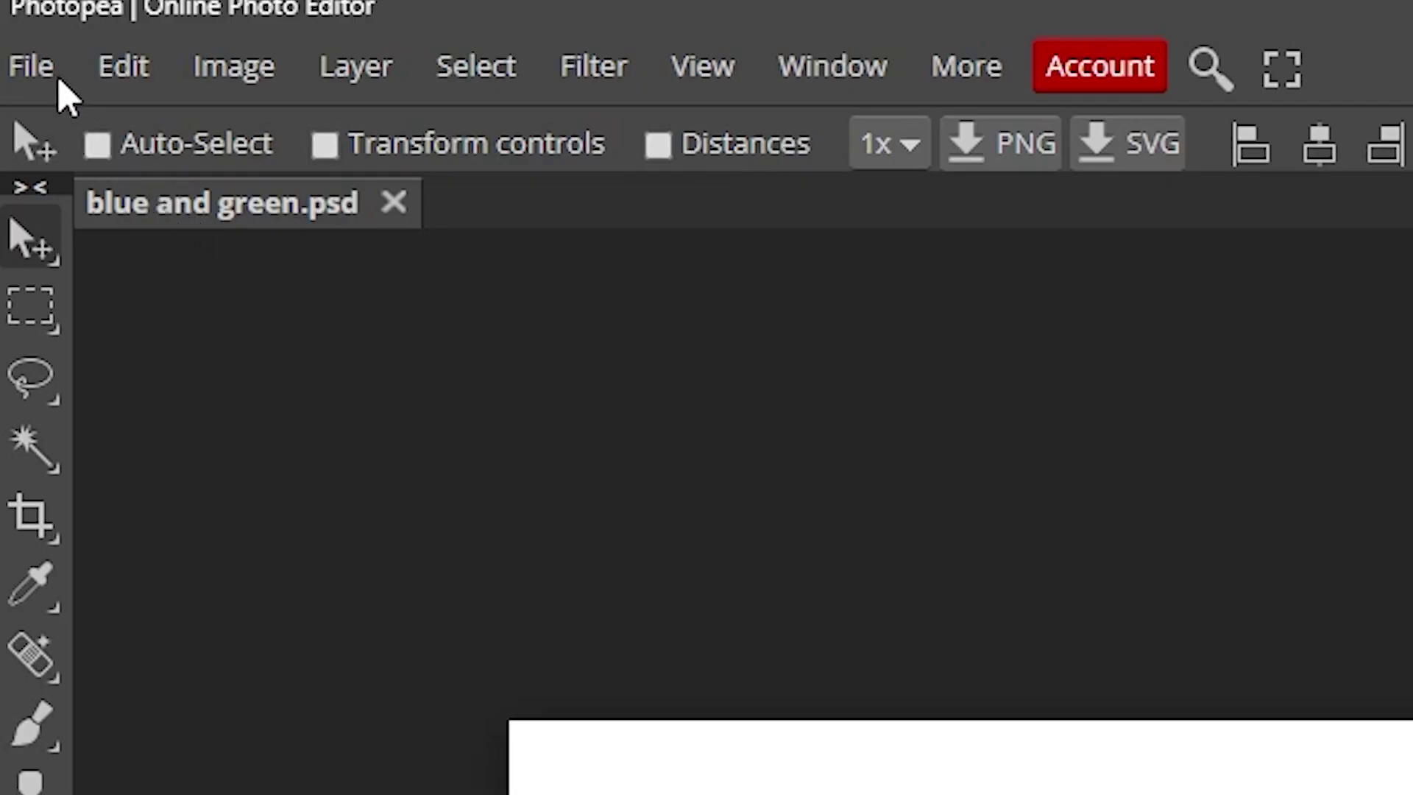
Start Open & Place to bring an image file into the blue and green project
click(33, 66)
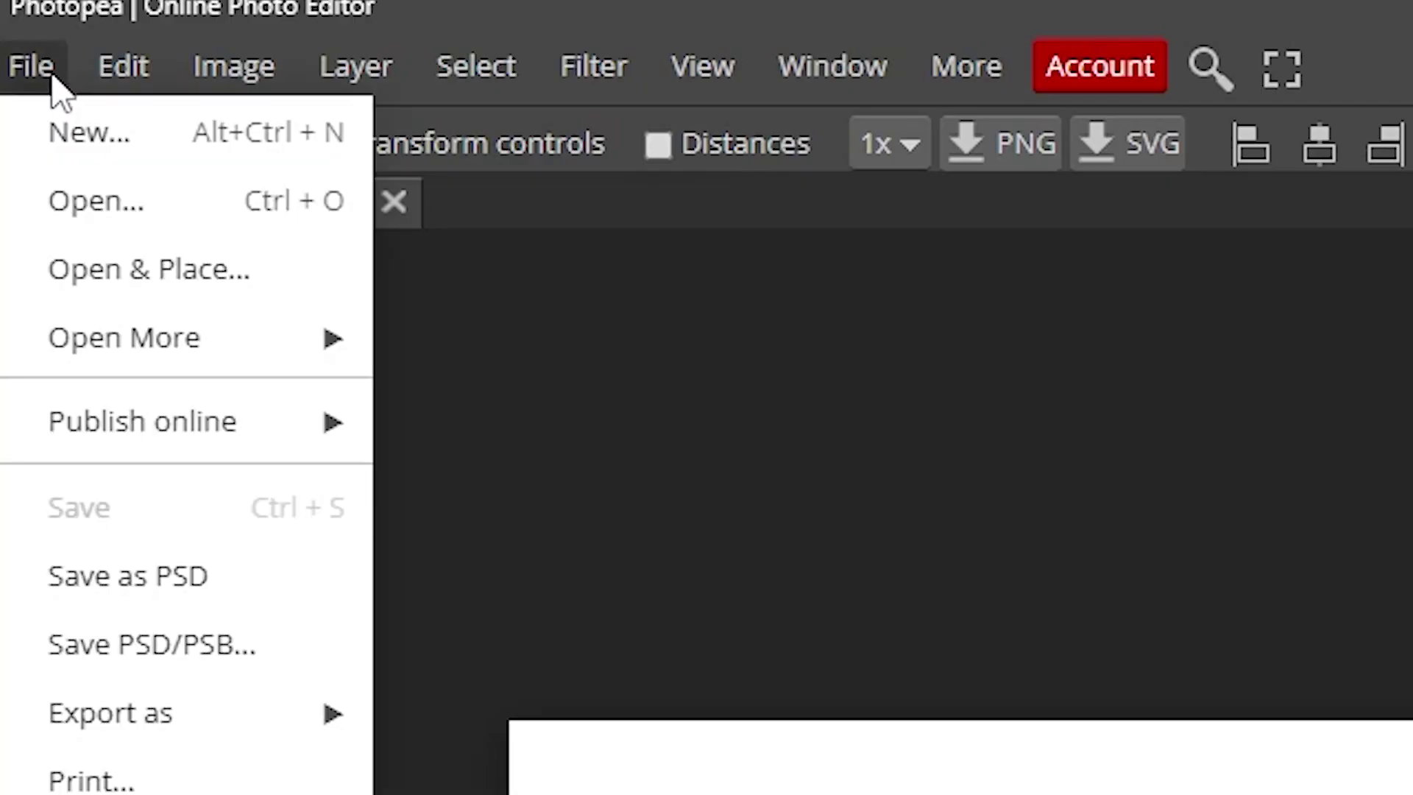
click(213, 273)
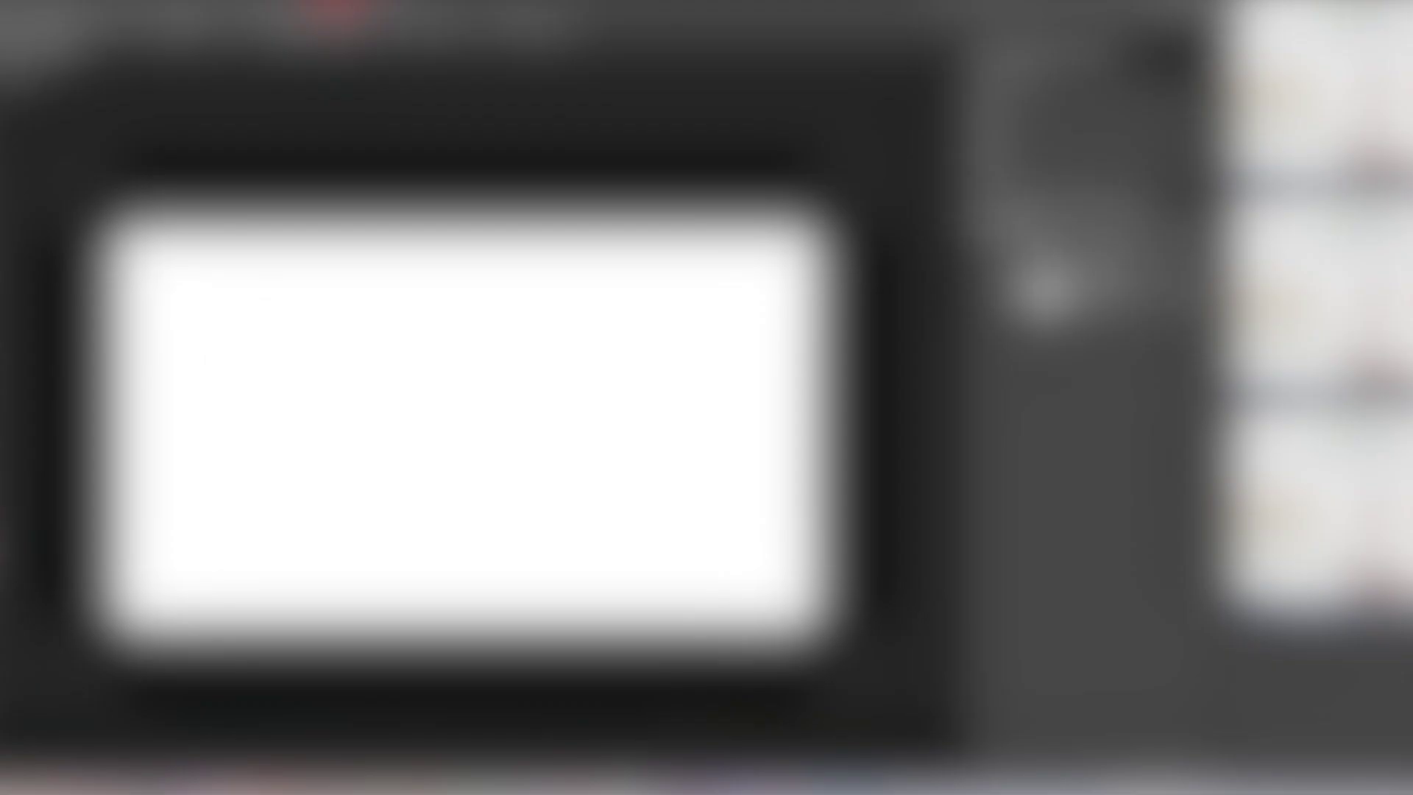